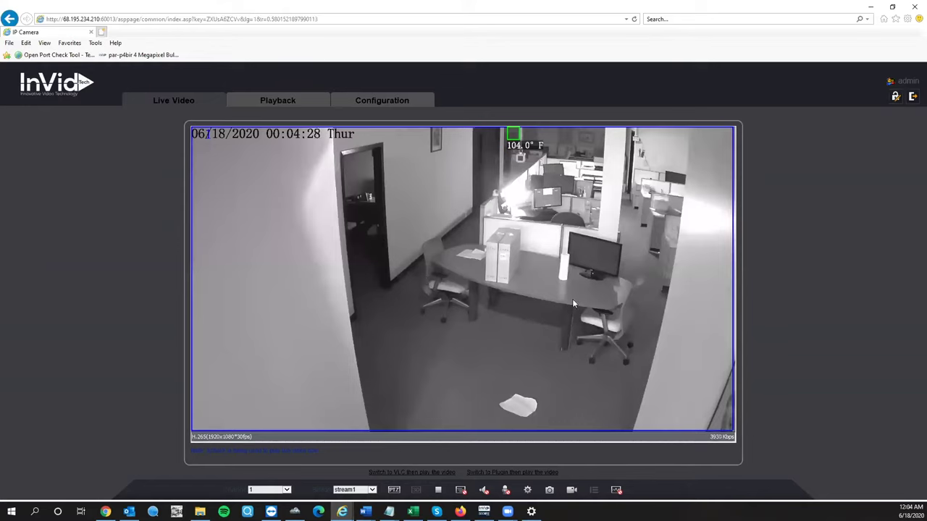
# Open Thermal Calibration in the temperature measurement configuration, switch calibration off and apply the change.
pyautogui.click(371, 104)
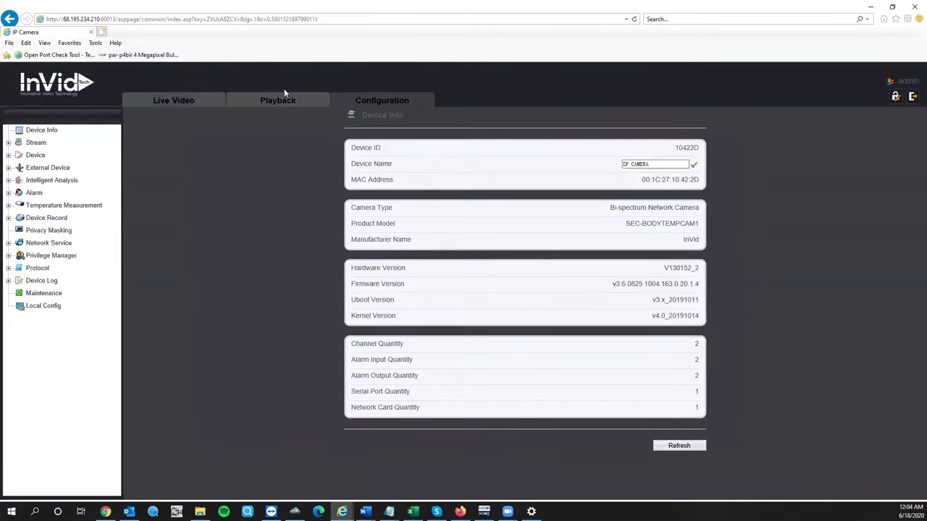
pyautogui.click(79, 209)
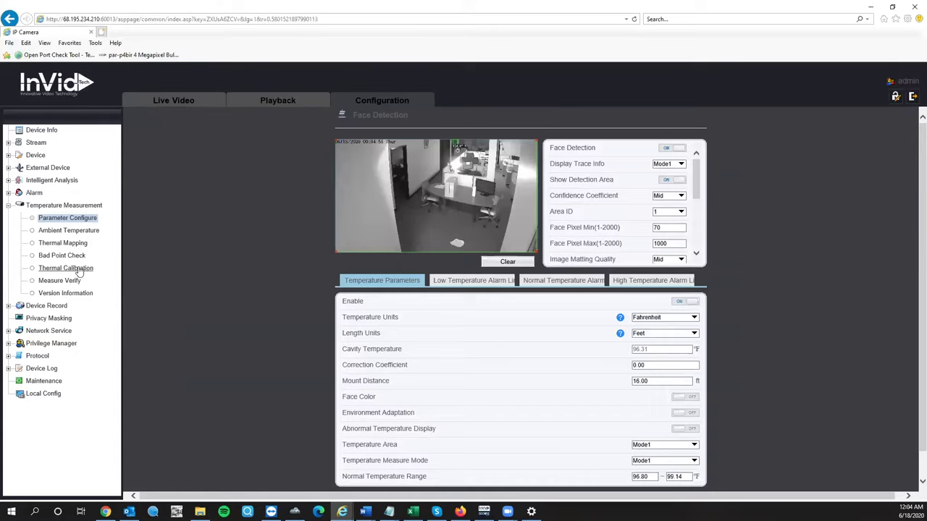
pyautogui.click(64, 272)
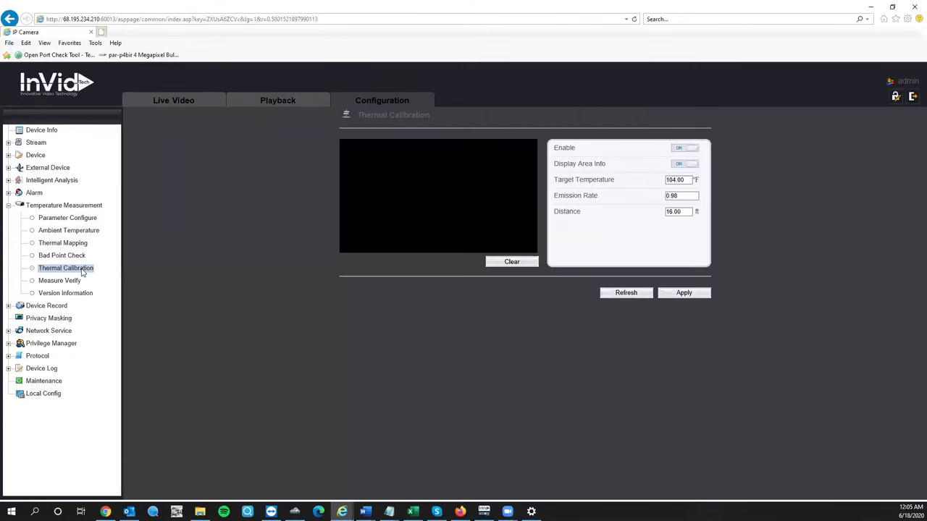
pyautogui.click(684, 148)
pyautogui.click(684, 293)
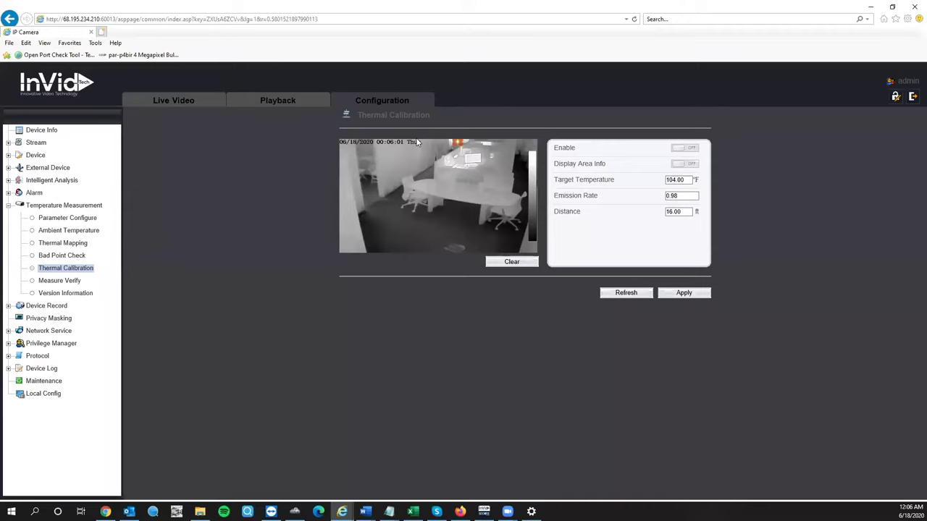
# Switch on thermal calibration and Display Area Info, and open the target temperature, emission rate and distance values for editing.
pyautogui.click(679, 149)
pyautogui.click(682, 165)
pyautogui.doubleClick(685, 181)
pyautogui.click(687, 180)
pyautogui.doubleClick(688, 181)
pyautogui.click(690, 179)
pyautogui.hotkey('ctrl', 'a')
pyautogui.click(682, 180)
pyautogui.doubleClick(678, 186)
pyautogui.click(688, 180)
pyautogui.click(686, 197)
pyautogui.doubleClick(685, 214)
pyautogui.click(747, 240)
# Apply the thermal calibration settings, clear the calibration area and apply again.
pyautogui.click(681, 297)
pyautogui.click(683, 295)
pyautogui.click(692, 297)
pyautogui.click(518, 261)
pyautogui.click(694, 295)
# Open Thermal Mapping and adjust the zoom and far focus of the visible-light camera view.
pyautogui.click(58, 244)
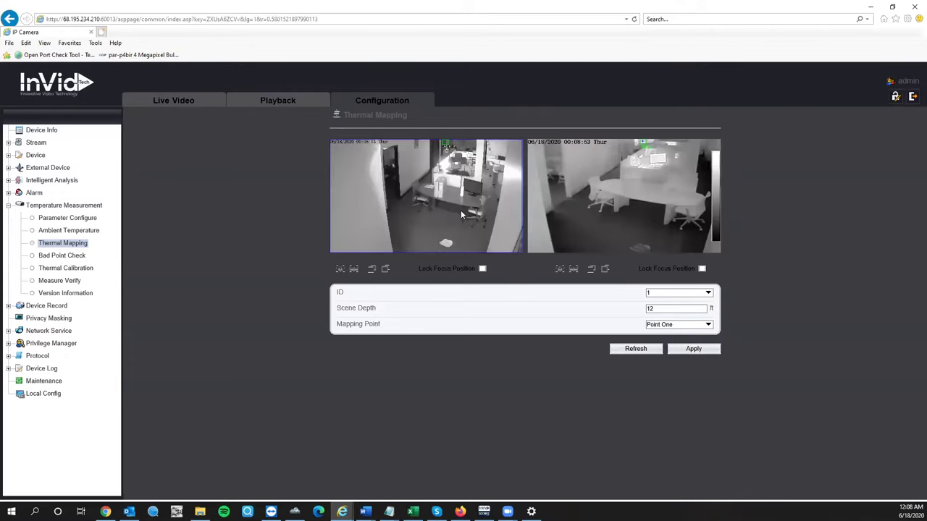
pyautogui.click(340, 269)
pyautogui.click(558, 270)
pyautogui.click(339, 270)
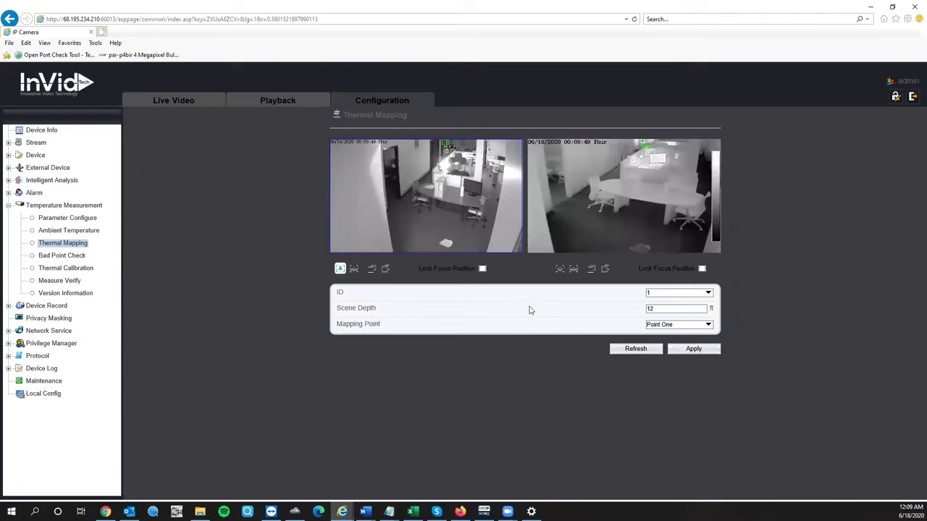
pyautogui.click(339, 269)
pyautogui.click(386, 206)
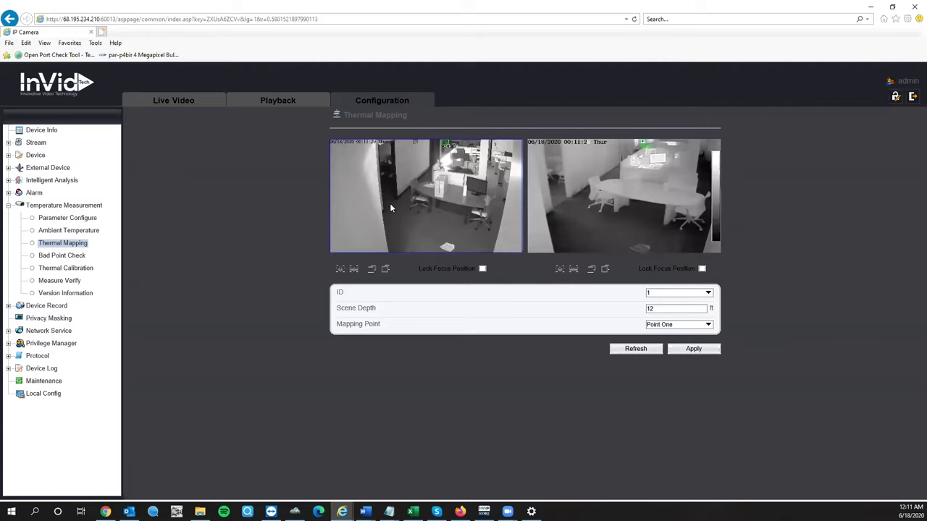
pyautogui.click(353, 268)
pyautogui.click(342, 195)
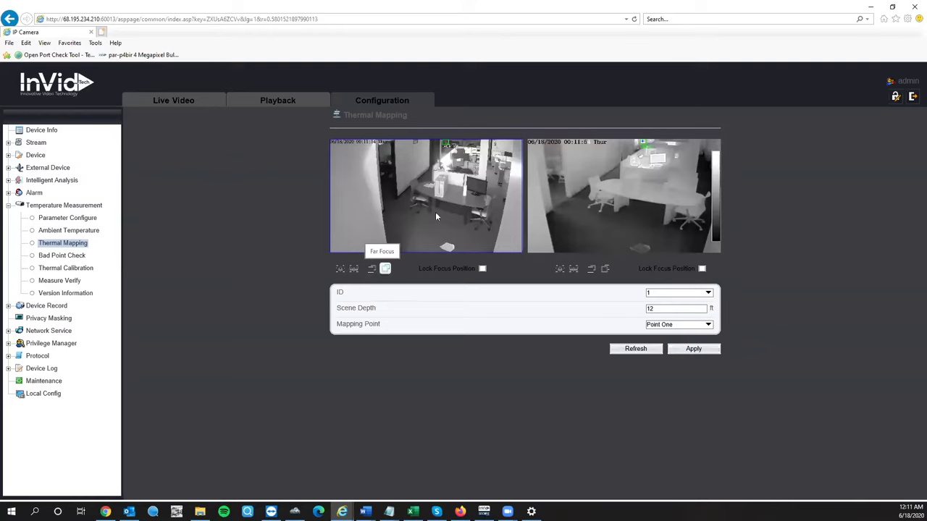
pyautogui.click(386, 269)
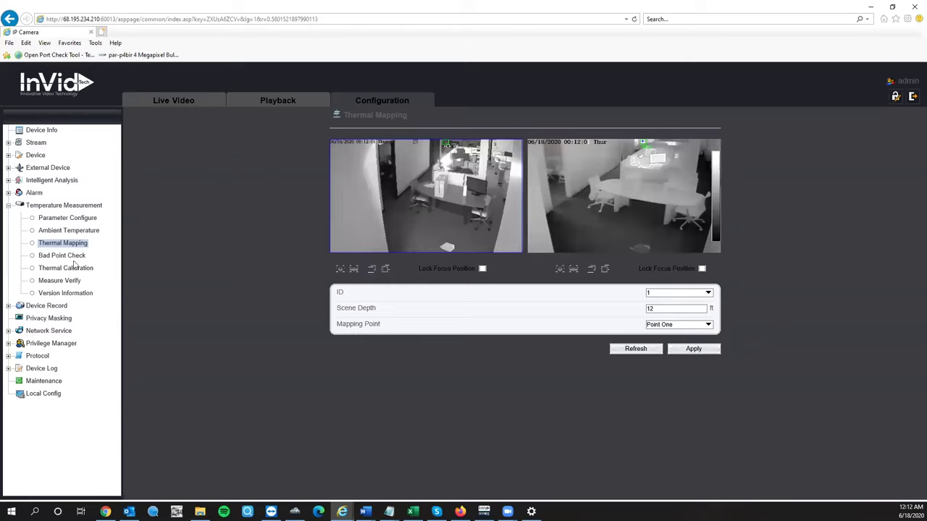
# Open the temperature measurement's Parameter Configure page and clear the existing face detection area.
pyautogui.click(80, 219)
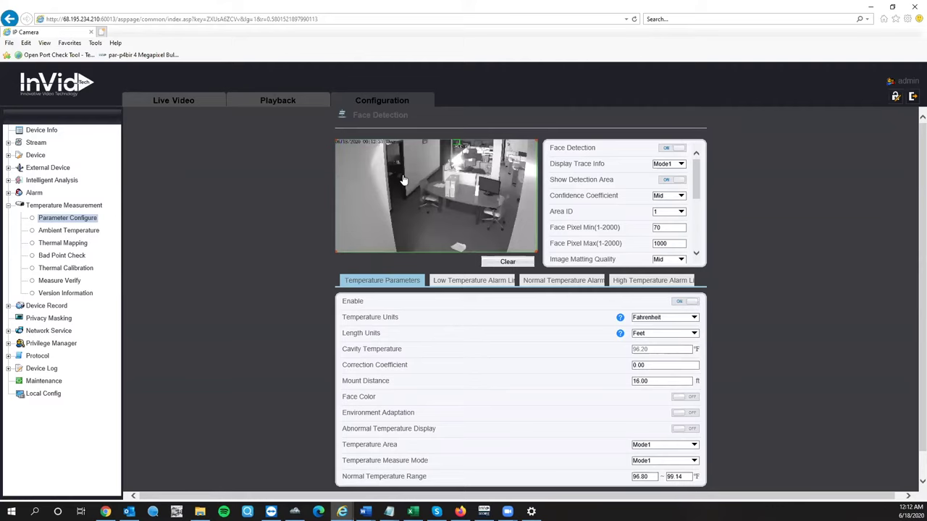
pyautogui.click(505, 262)
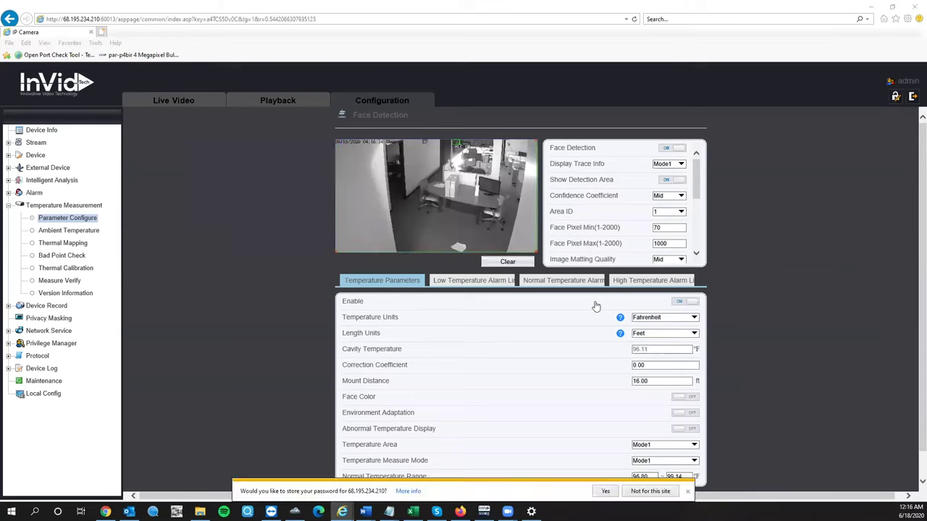
pyautogui.click(374, 230)
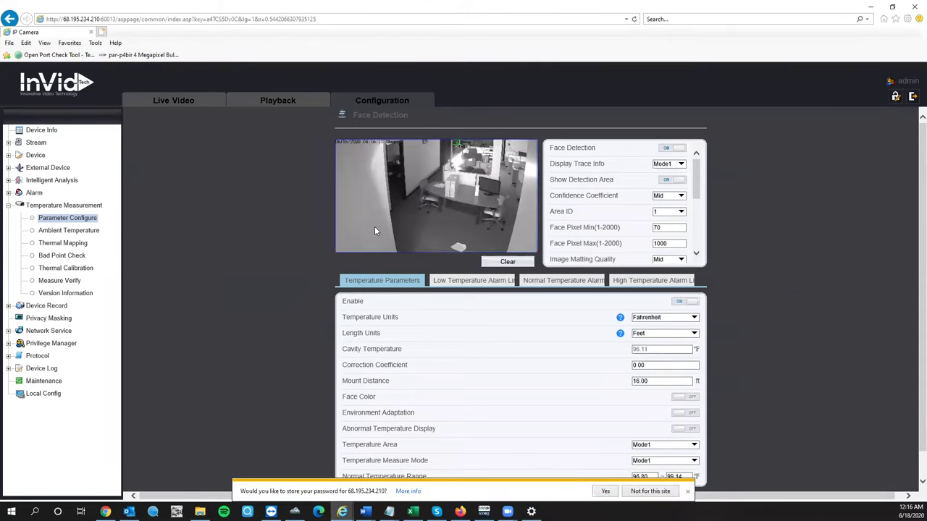
pyautogui.click(435, 162)
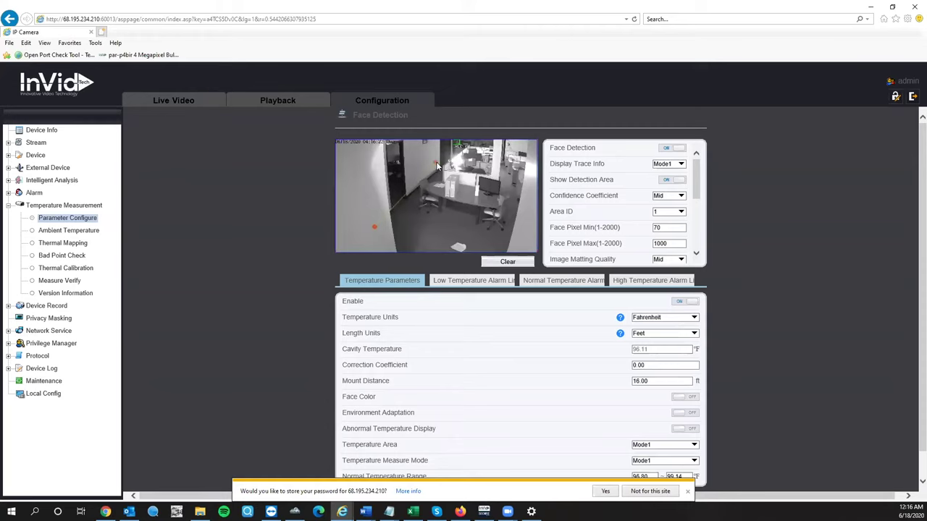
pyautogui.click(514, 175)
pyautogui.click(516, 262)
# Draw a four-point face detection area from the doorway across the desk to the opposite wall and apply it.
pyautogui.click(525, 194)
pyautogui.click(514, 250)
pyautogui.click(371, 207)
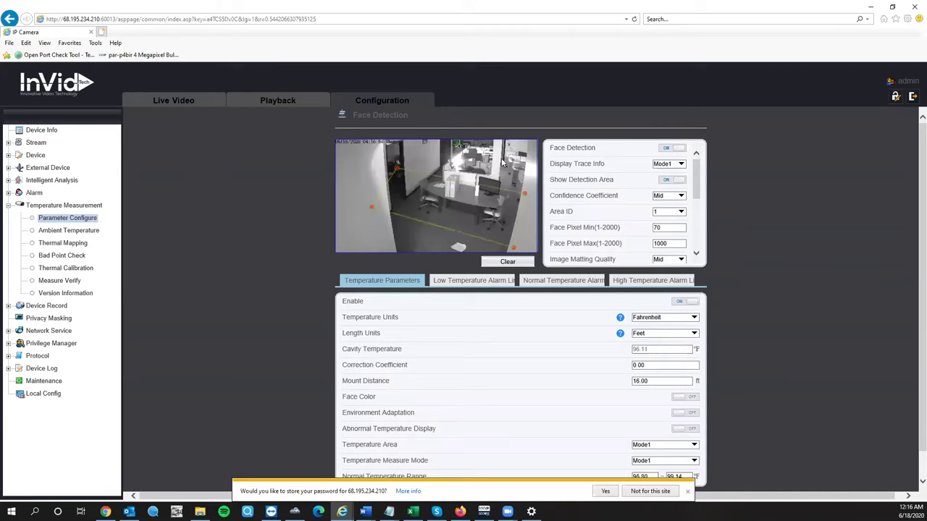
pyautogui.rightClick(511, 217)
pyautogui.scroll(-2, 672, 443)
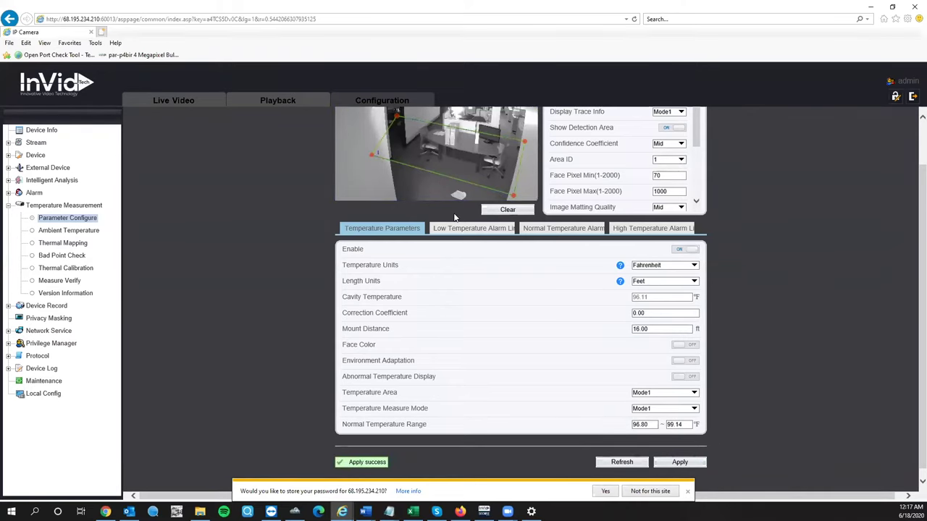
# Turn Show Detection Area off and back on, applying each change.
pyautogui.scroll(2, 454, 215)
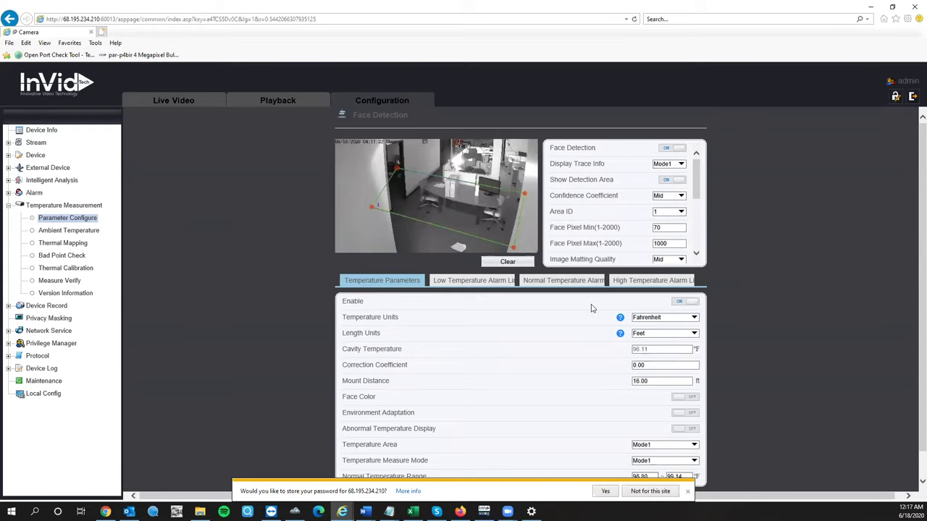
pyautogui.scroll(-1, 590, 309)
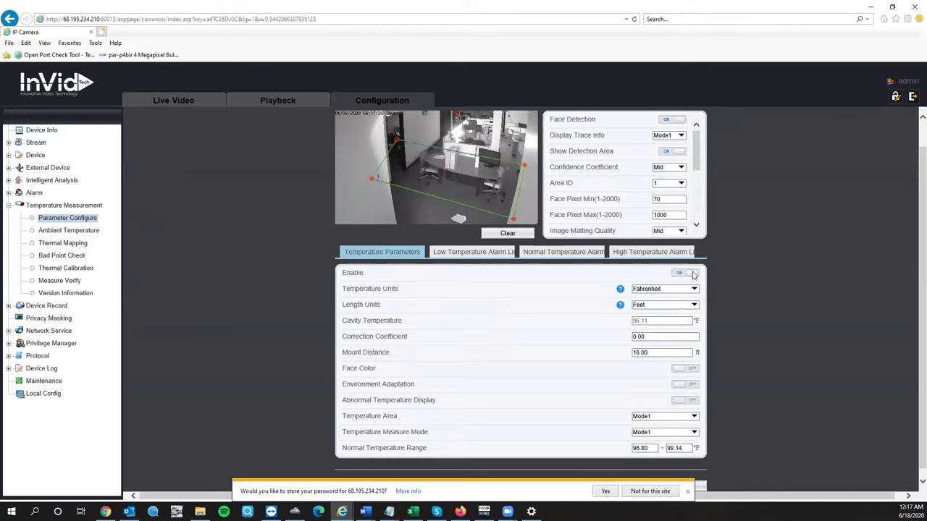
pyautogui.scroll(1, 700, 239)
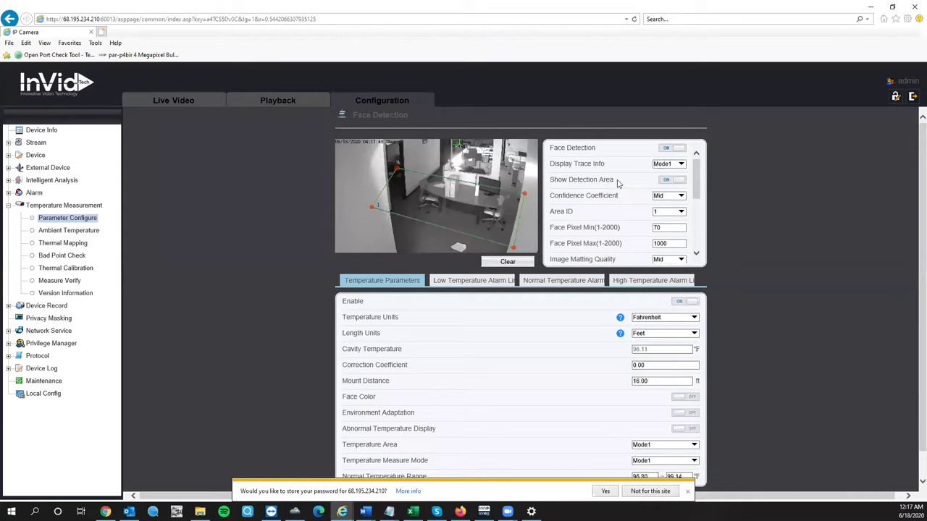
pyautogui.click(671, 182)
pyautogui.scroll(-1, 682, 465)
pyautogui.scroll(1, 483, 187)
pyautogui.click(670, 180)
pyautogui.scroll(-1, 701, 474)
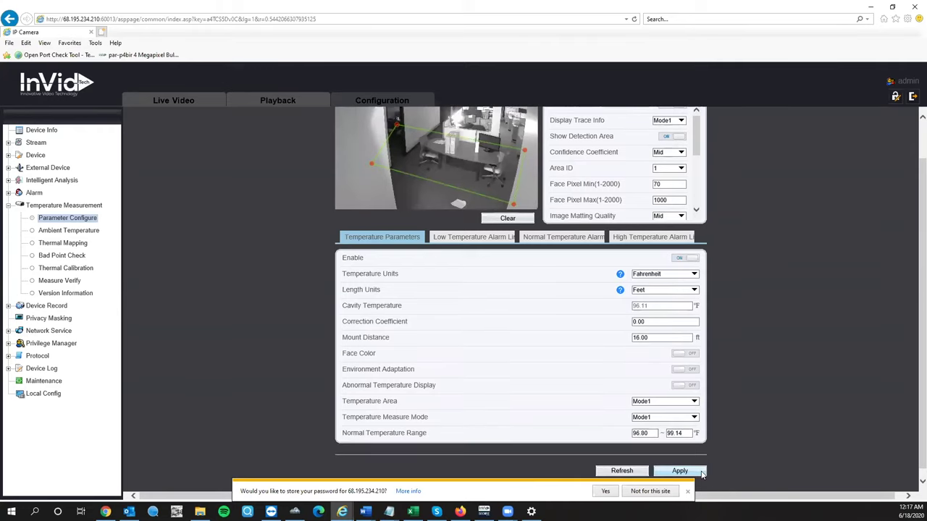
# Set the face detection Upload Image Interval to 2 seconds and apply the change.
pyautogui.scroll(1, 630, 200)
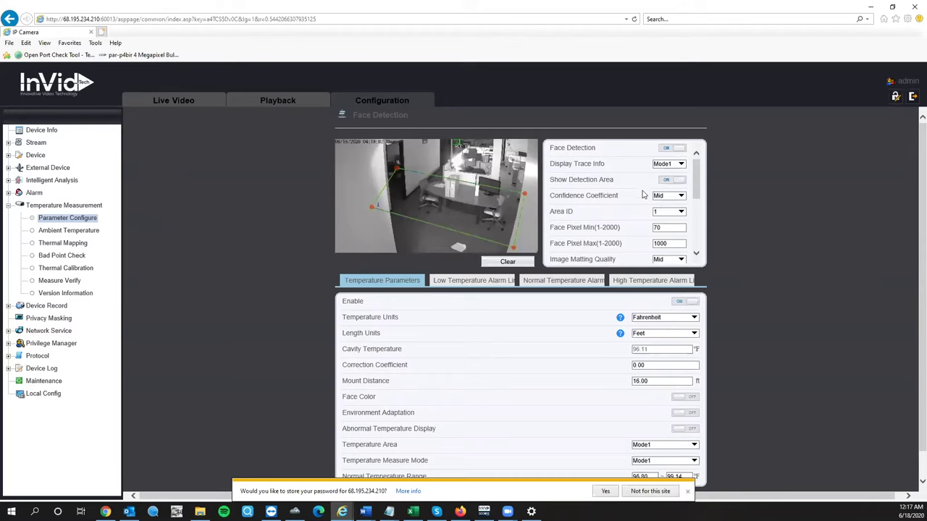
pyautogui.scroll(-1, 635, 188)
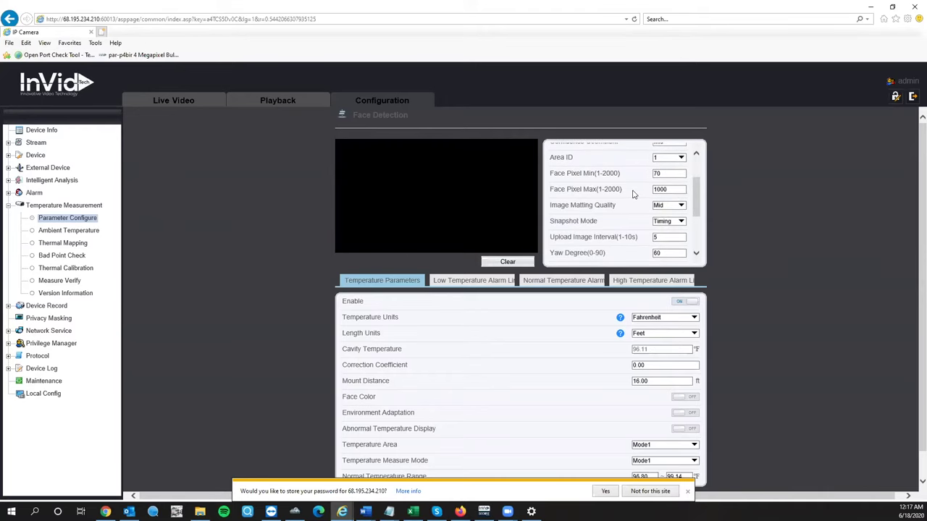
pyautogui.scroll(-1, 634, 189)
pyautogui.scroll(-2, 633, 190)
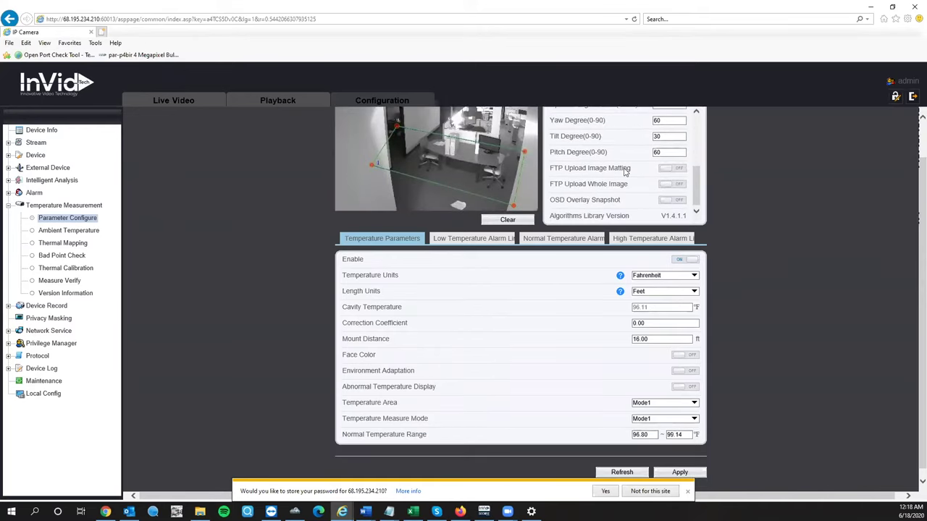
pyautogui.scroll(1, 562, 156)
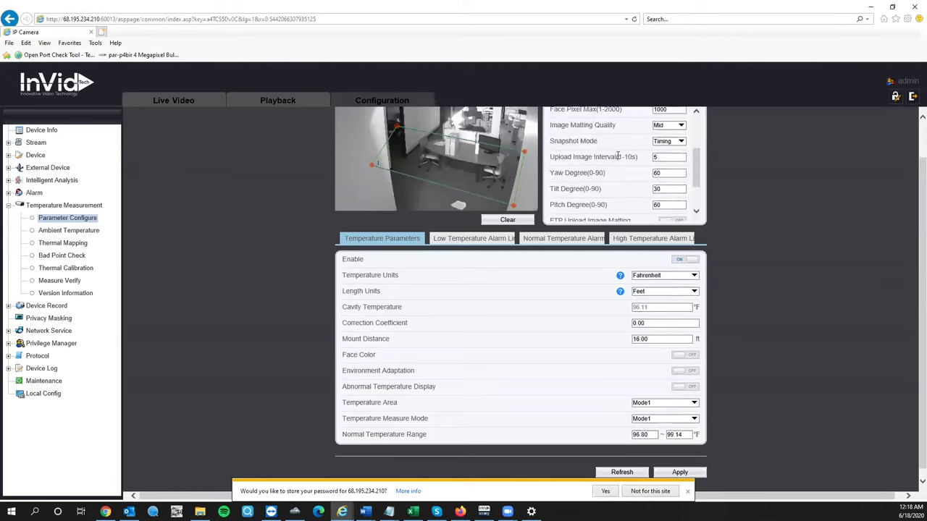
pyautogui.doubleClick(670, 157)
pyautogui.write('2')
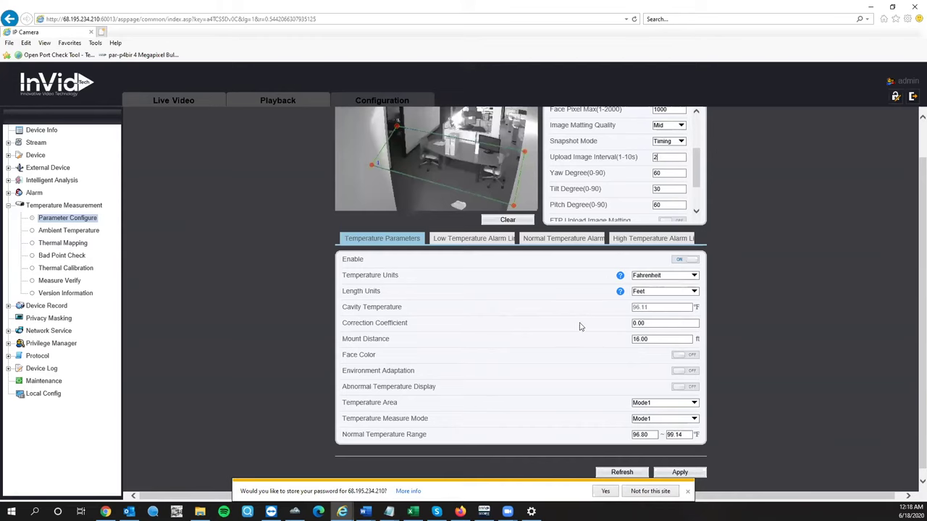
pyautogui.scroll(-1, 687, 449)
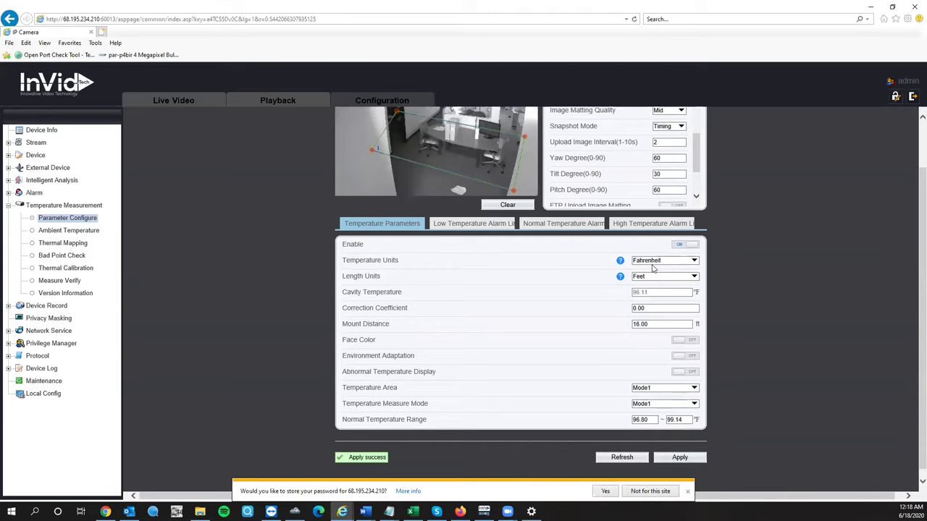
# Examine the Temperature Units options and the Cavity Temperature and Correction Coefficient values in the temperature parameters.
pyautogui.click(655, 264)
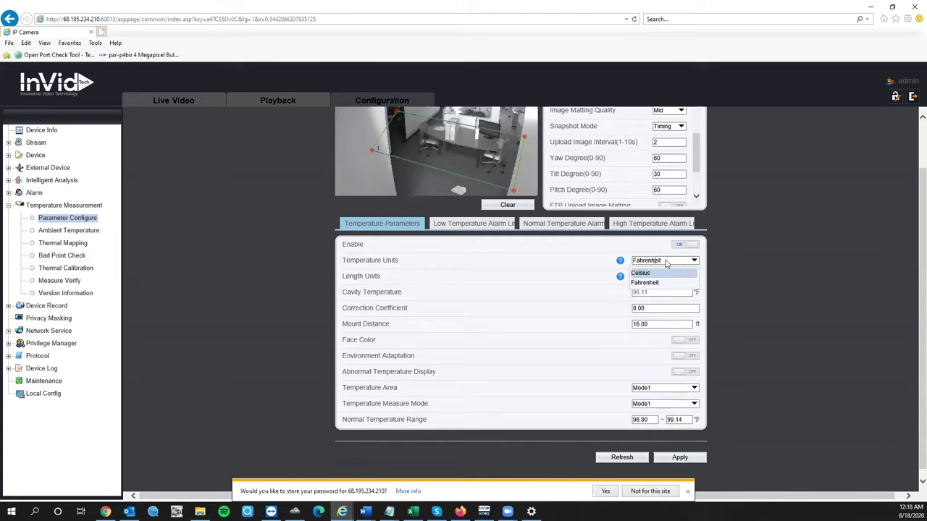
pyautogui.click(666, 263)
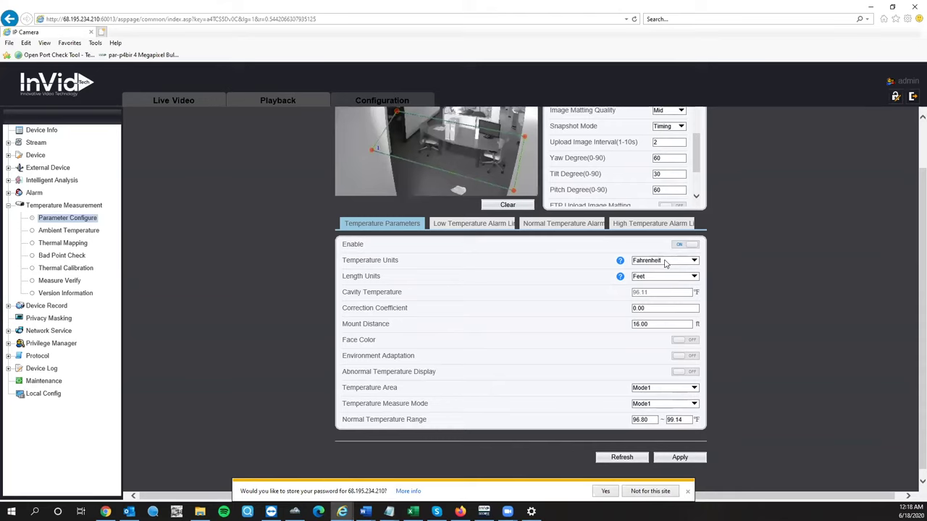
pyautogui.click(666, 262)
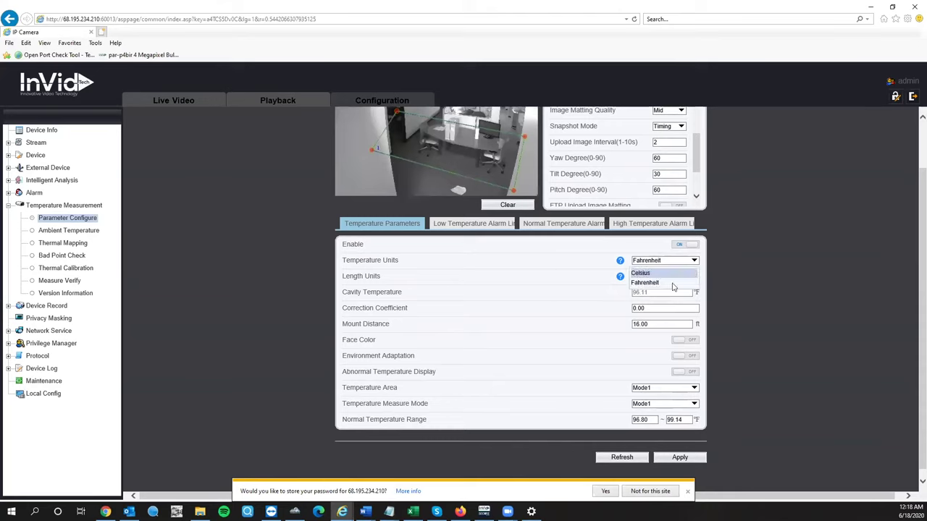
pyautogui.click(51, 286)
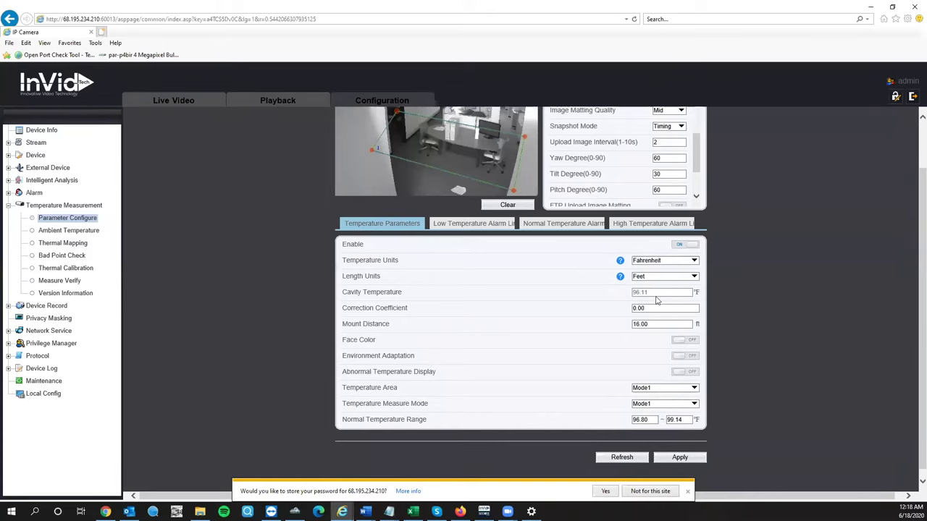
pyautogui.moveTo(628, 293); pyautogui.dragTo(644, 295)
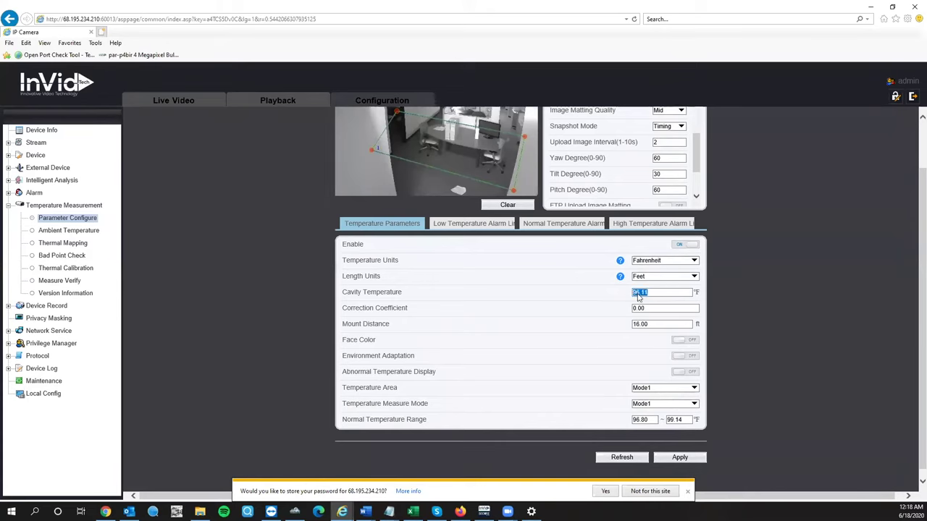
pyautogui.click(645, 297)
pyautogui.hotkey('ctrl', 'a')
pyautogui.click(637, 307)
pyautogui.doubleClick(639, 293)
pyautogui.click(630, 308)
pyautogui.doubleClick(656, 293)
pyautogui.click(660, 297)
pyautogui.doubleClick(653, 299)
pyautogui.click(649, 292)
pyautogui.doubleClick(659, 296)
# Turn on Environment Adaptation and Face Color in the temperature parameters.
pyautogui.click(680, 356)
pyautogui.click(681, 357)
pyautogui.doubleClick(639, 292)
pyautogui.click(689, 342)
# Set the upper limit of the Normal Temperature Range to 99.8 °F and apply the temperature parameters.
pyautogui.moveTo(647, 424); pyautogui.dragTo(582, 438)
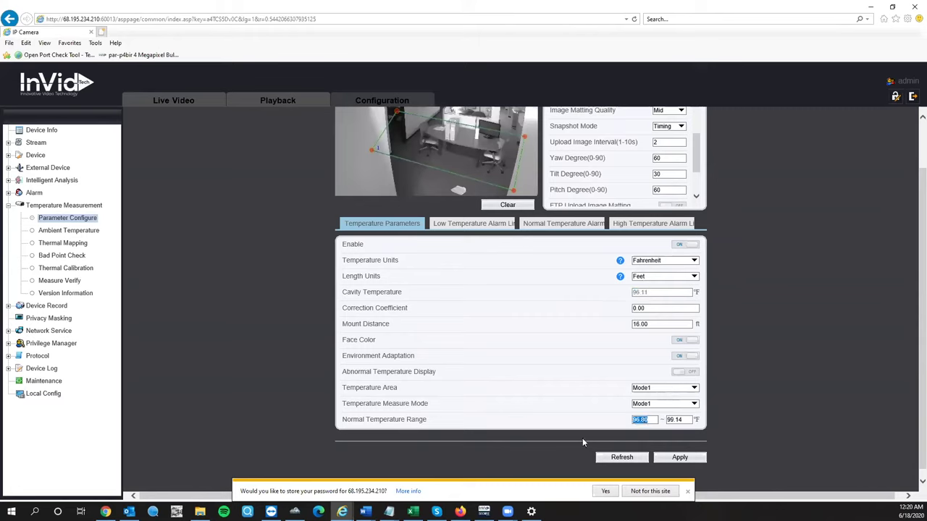
pyautogui.click(655, 420)
pyautogui.doubleClick(650, 421)
pyautogui.click(685, 420)
pyautogui.doubleClick(650, 422)
pyautogui.click(683, 421)
pyautogui.click(655, 418)
pyautogui.click(685, 421)
pyautogui.click(649, 422)
pyautogui.click(685, 460)
pyautogui.doubleClick(665, 420)
pyautogui.click(686, 421)
pyautogui.doubleClick(688, 420)
pyautogui.click(686, 419)
pyautogui.click(679, 457)
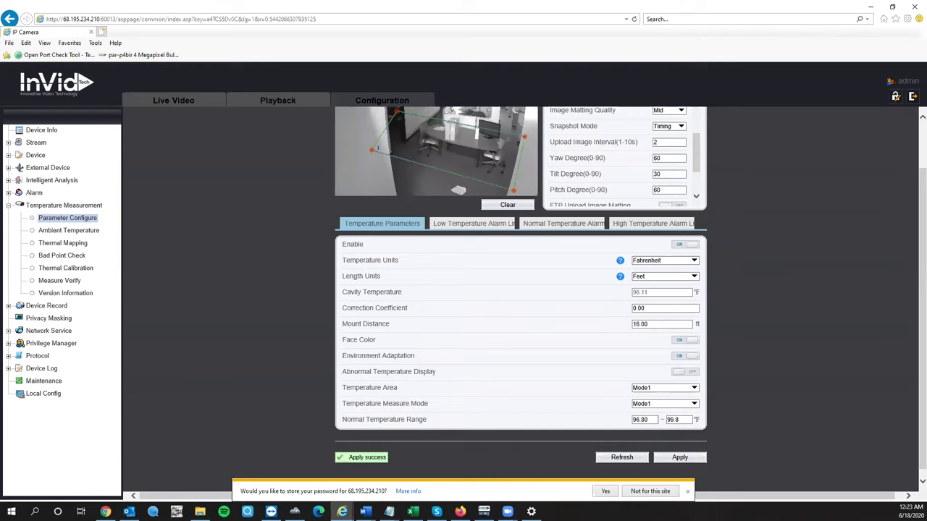
# Dismiss the password-saving prompt and view the low and normal temperature alarm linkage settings.
pyautogui.click(687, 491)
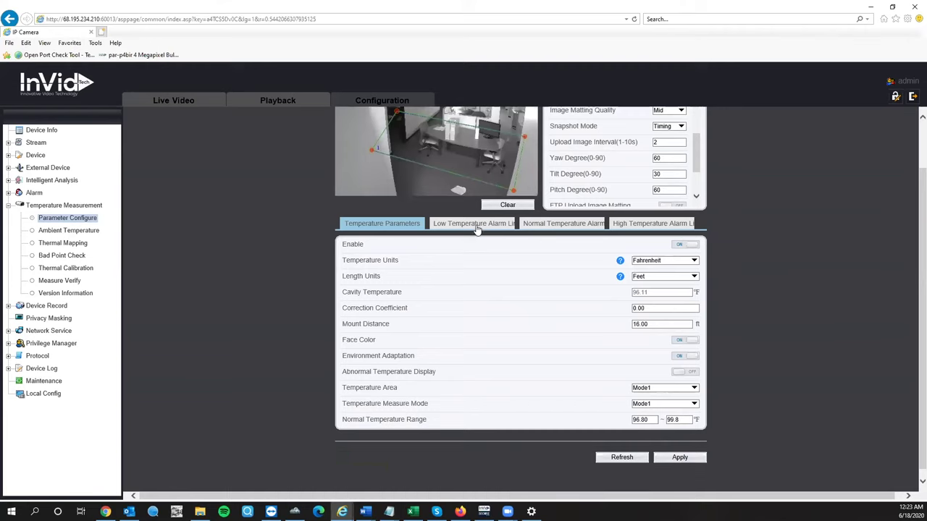
pyautogui.click(486, 230)
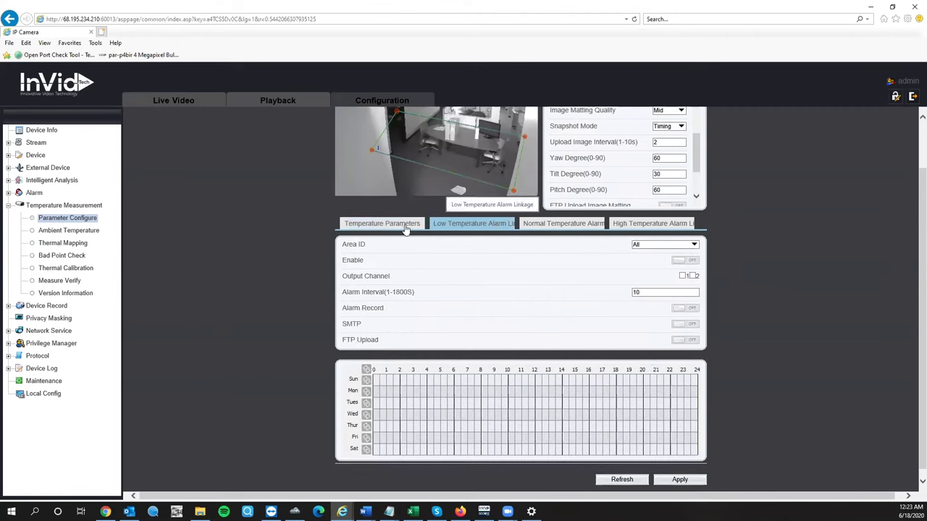
pyautogui.click(566, 225)
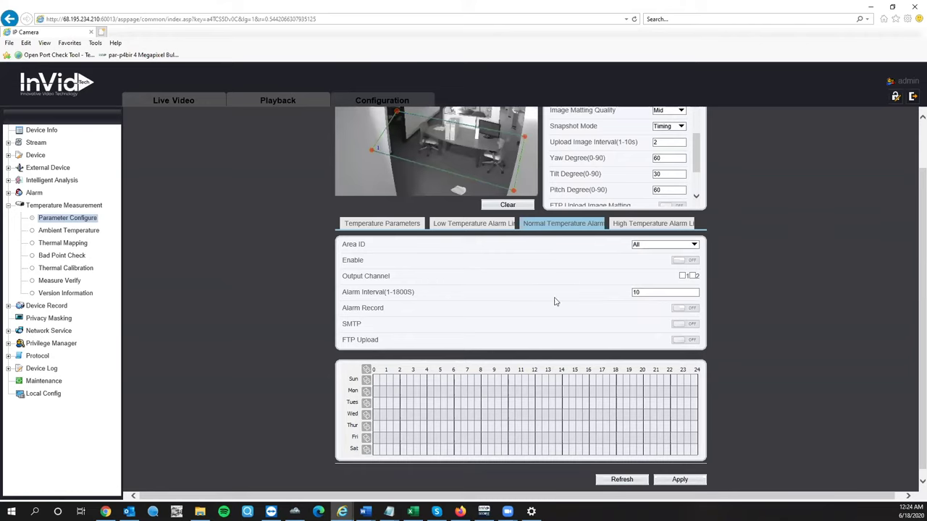
# Enable the normal temperature alarm linkage on output channel 1 with an all-day schedule for every day of the week, and apply it.
pyautogui.click(682, 276)
pyautogui.click(682, 277)
pyautogui.click(683, 276)
pyautogui.click(689, 264)
pyautogui.click(366, 380)
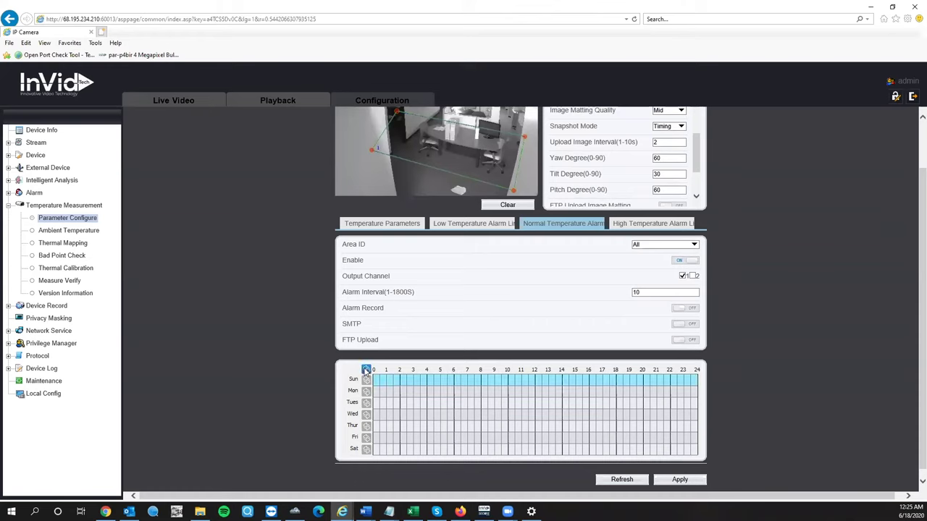
pyautogui.click(366, 370)
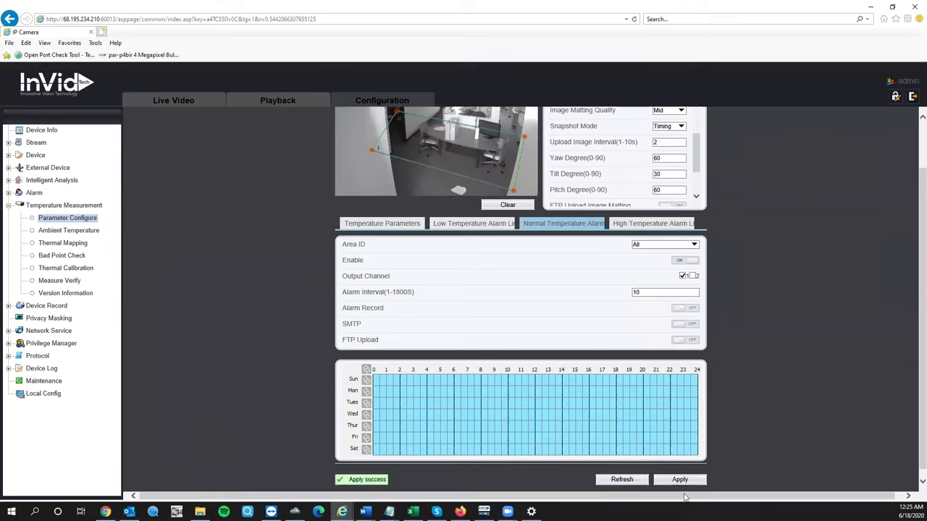
# Enable the high temperature alarm linkage on output channel 2 with SMTP and an all-day, all-week schedule, and apply it.
pyautogui.click(645, 224)
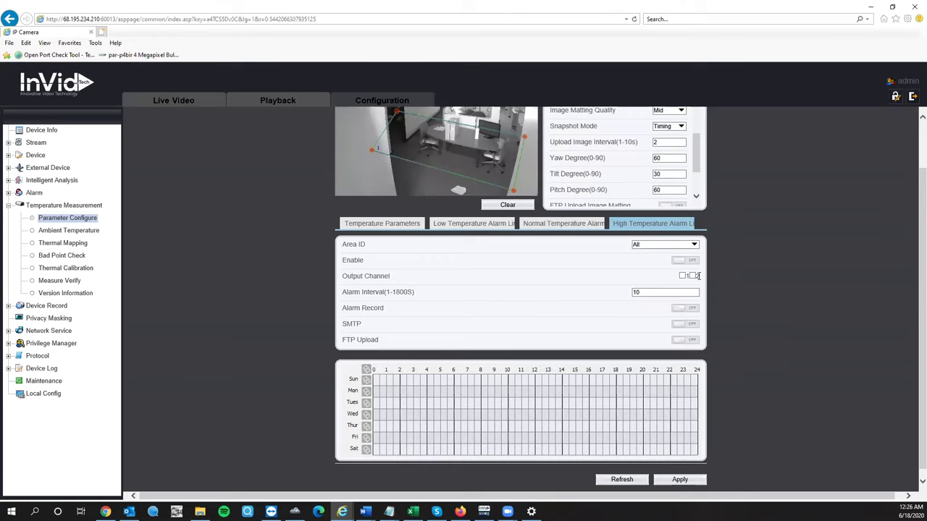
pyautogui.click(695, 277)
pyautogui.click(689, 262)
pyautogui.click(366, 371)
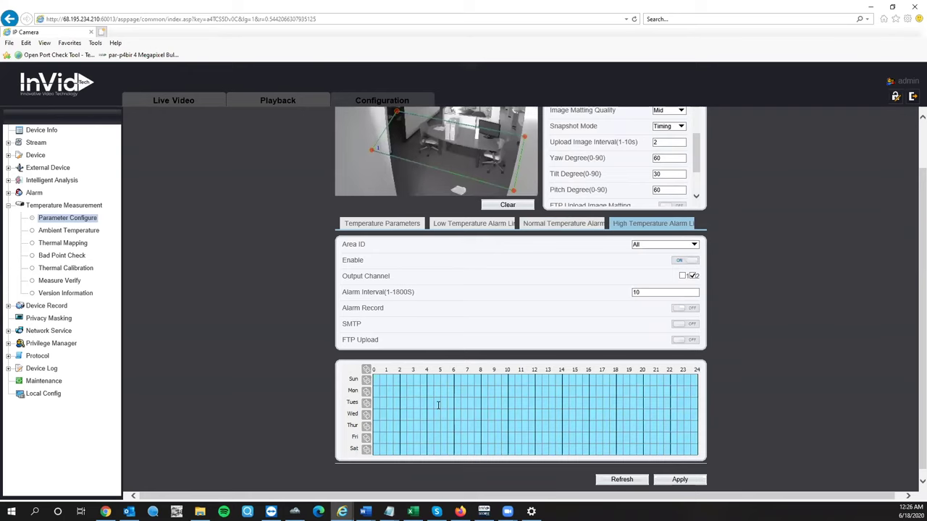
pyautogui.click(682, 326)
pyautogui.click(680, 479)
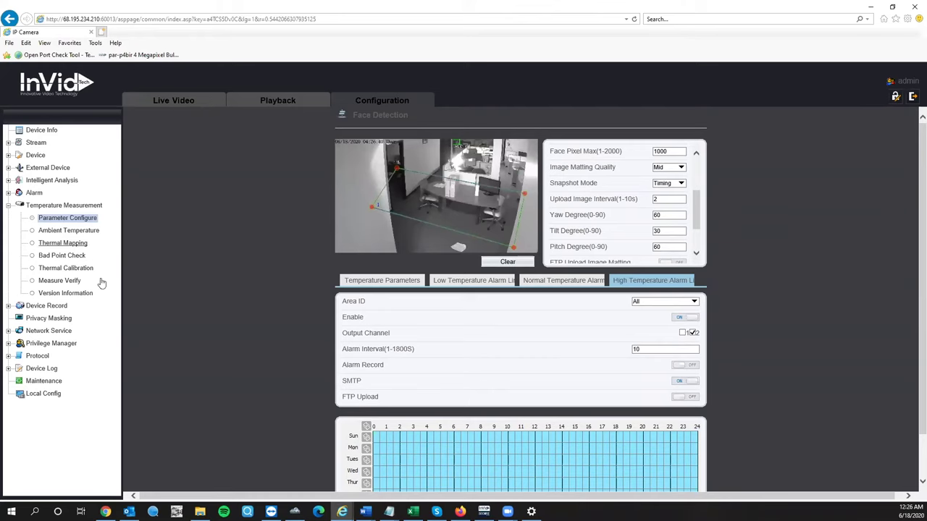
# In Thermal Mapping, place Point One at the doorway corner of the detection area in both the visible and thermal images.
pyautogui.click(72, 247)
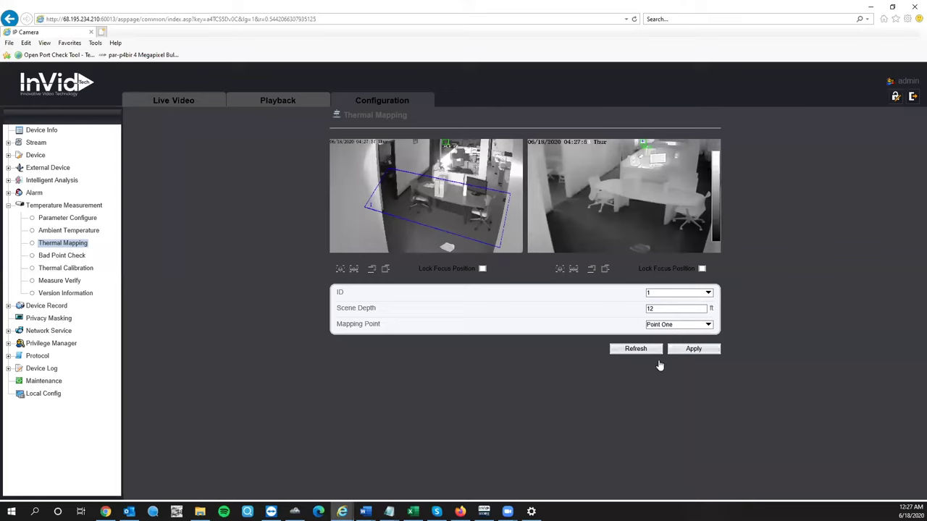
pyautogui.click(669, 324)
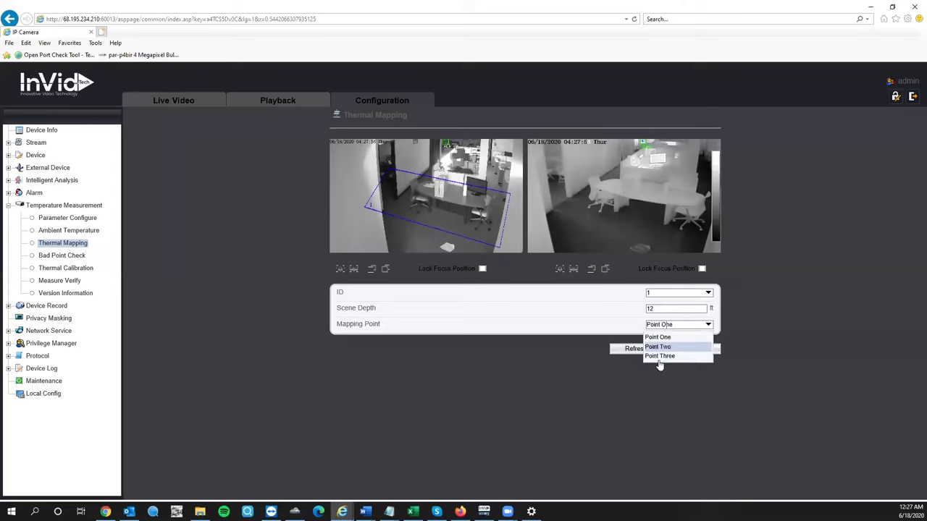
pyautogui.click(548, 228)
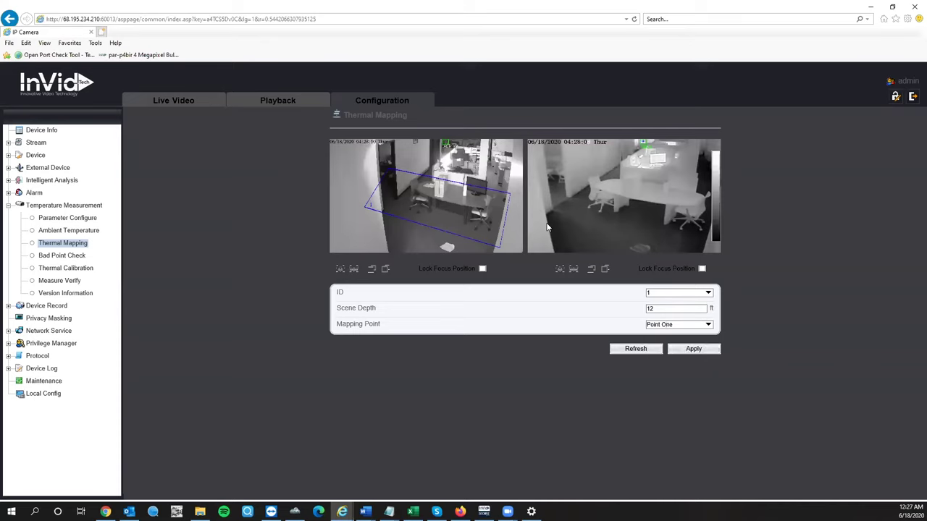
pyautogui.click(391, 172)
pyautogui.click(556, 173)
# Place mapping Point Two at the far end of the detection area's upper edge, by the wall, in both images and apply it.
pyautogui.click(676, 324)
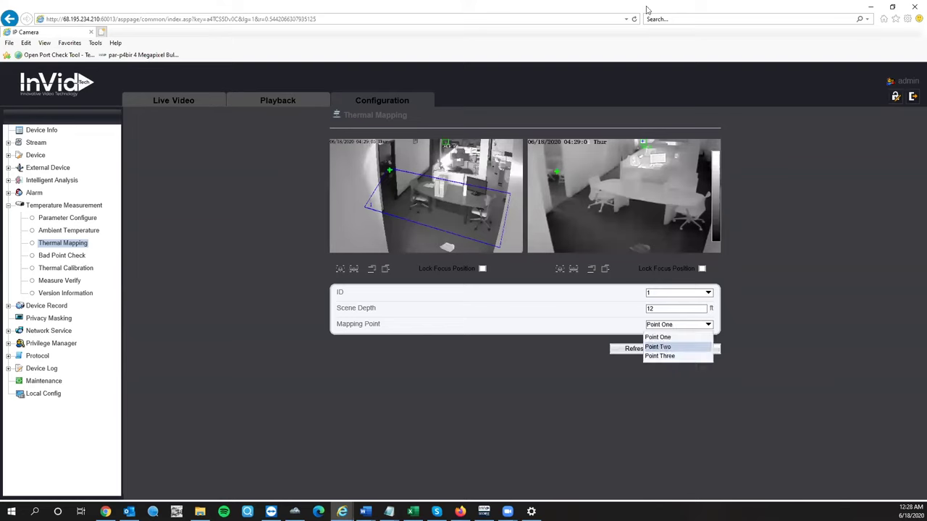
pyautogui.click(660, 347)
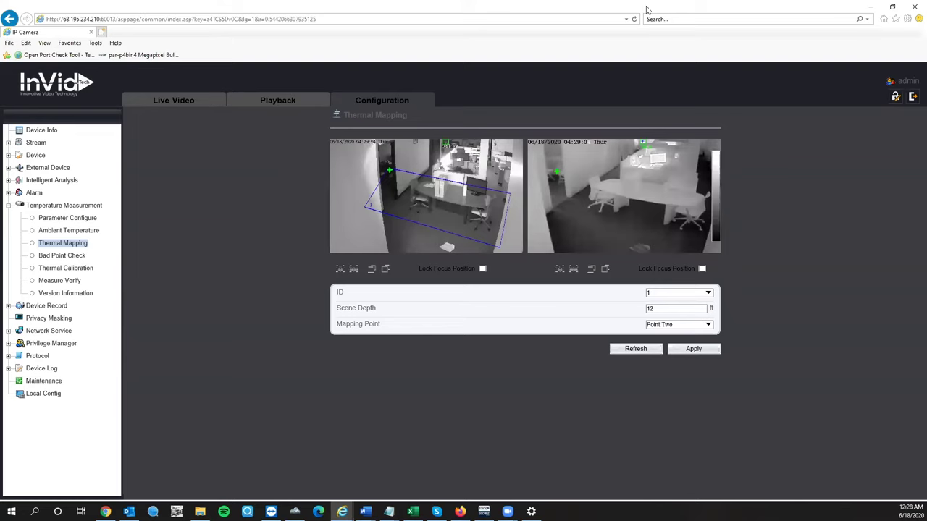
pyautogui.click(507, 195)
pyautogui.click(697, 349)
# Place mapping Point Three on the floor in front of the table in both the visible and thermal images and apply it.
pyautogui.click(681, 328)
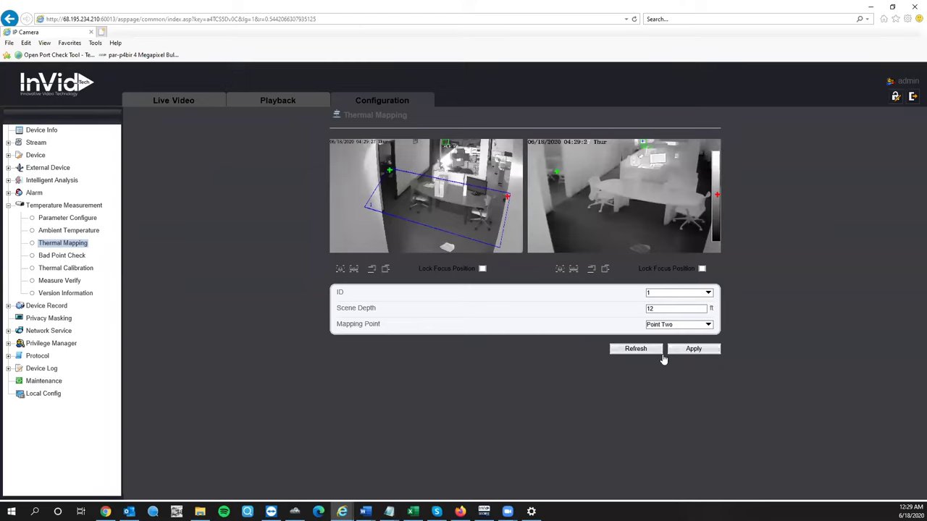
pyautogui.press('Return')
pyautogui.click(424, 226)
pyautogui.click(427, 226)
pyautogui.click(693, 349)
pyautogui.click(693, 349)
# Fine-tune the Point Two markers in the thermal and visible images so they match, and apply the mapping.
pyautogui.click(715, 197)
pyautogui.click(699, 351)
pyautogui.click(700, 351)
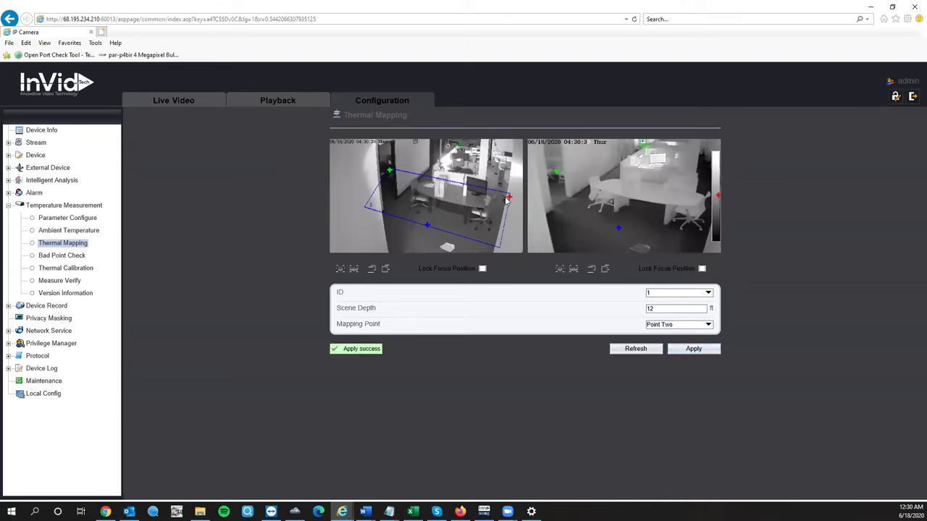
pyautogui.click(699, 350)
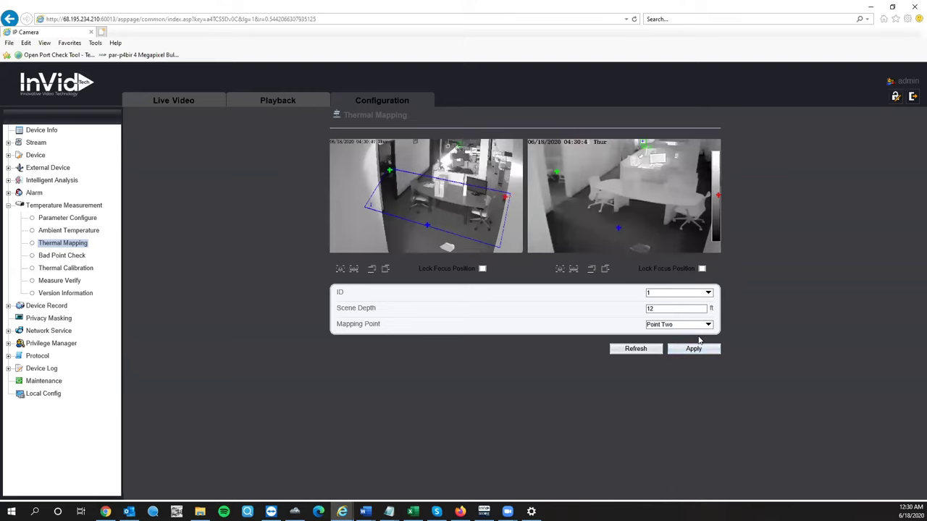
# Move the Point One marker in the visible image slightly up toward the door frame and apply the mapping.
pyautogui.click(677, 325)
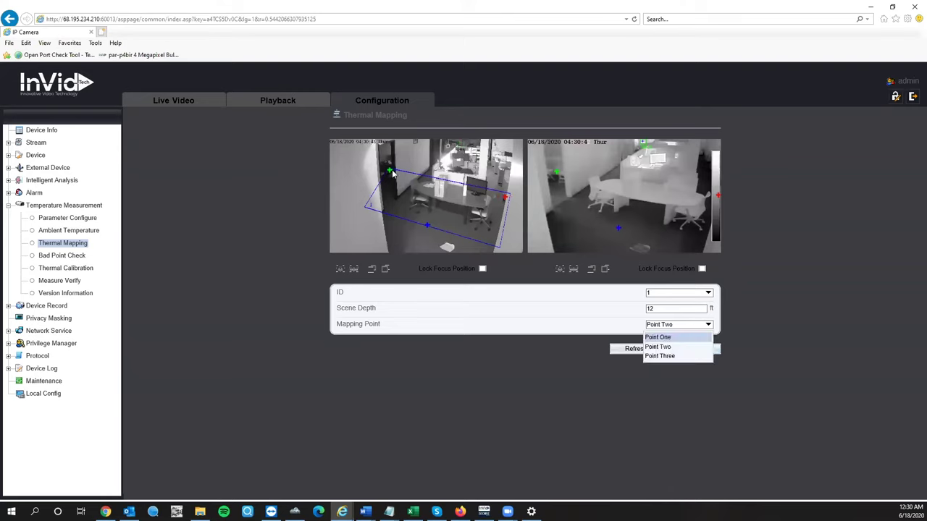
pyautogui.click(679, 335)
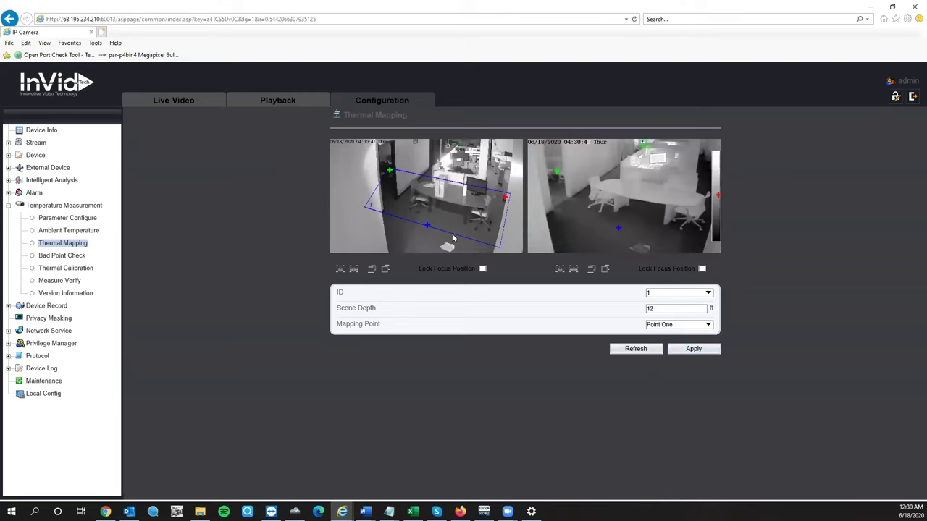
pyautogui.click(694, 349)
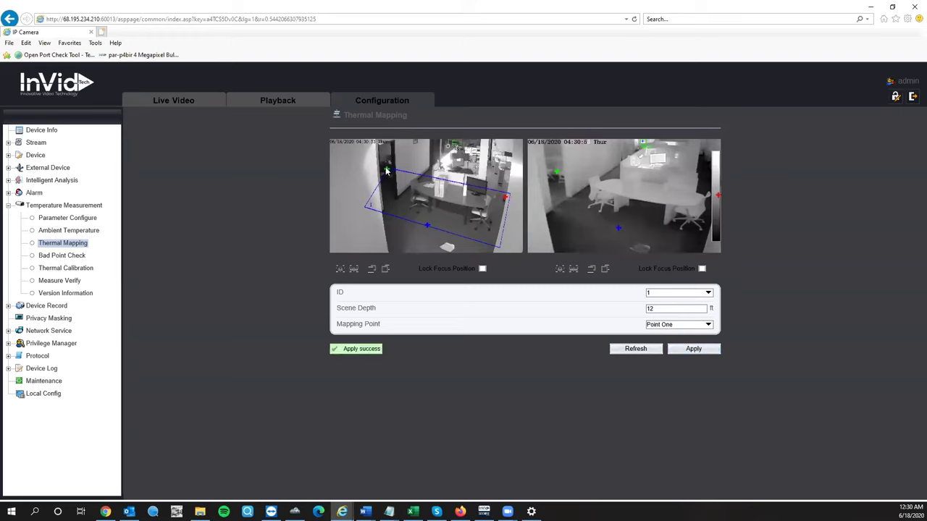
pyautogui.click(693, 351)
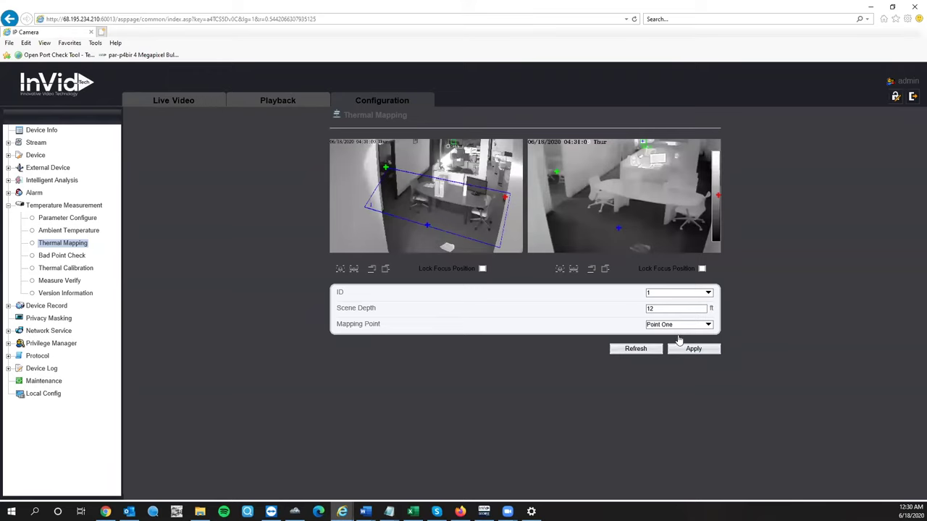
# Shift the Point Three marker in the thermal image to match its floor position in the visible image, and apply it.
pyautogui.click(618, 233)
pyautogui.press('Return')
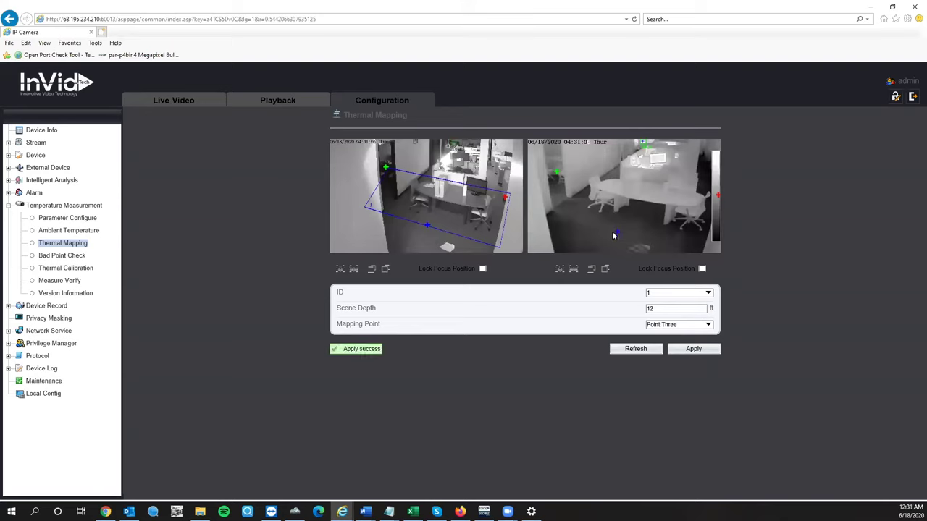
pyautogui.click(689, 349)
pyautogui.click(684, 351)
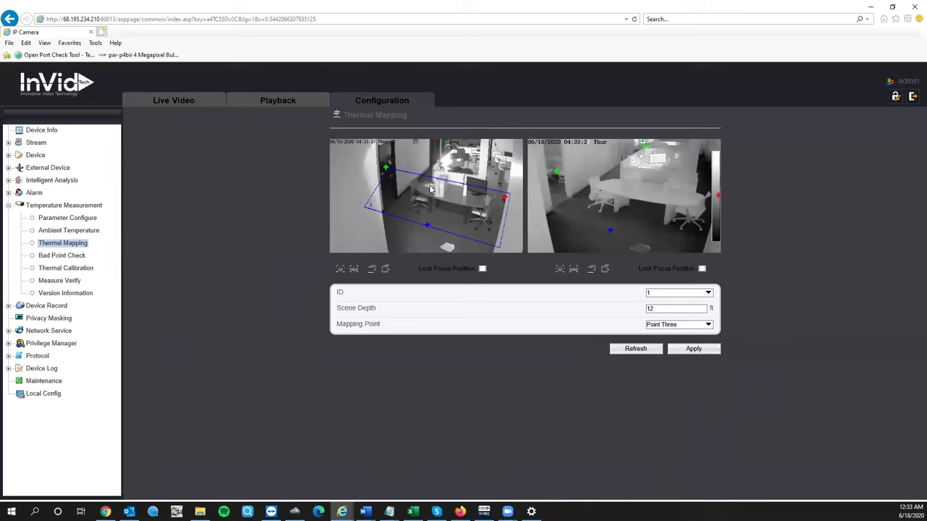
# Fine-tune the Point One marker in the thermal image to match the doorway position in the visible image, and apply it.
pyautogui.click(682, 328)
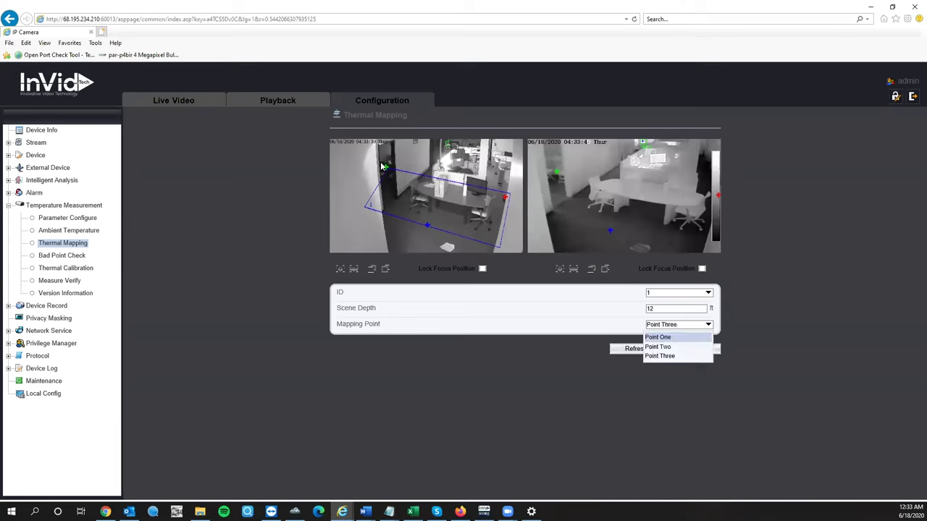
pyautogui.press('Return')
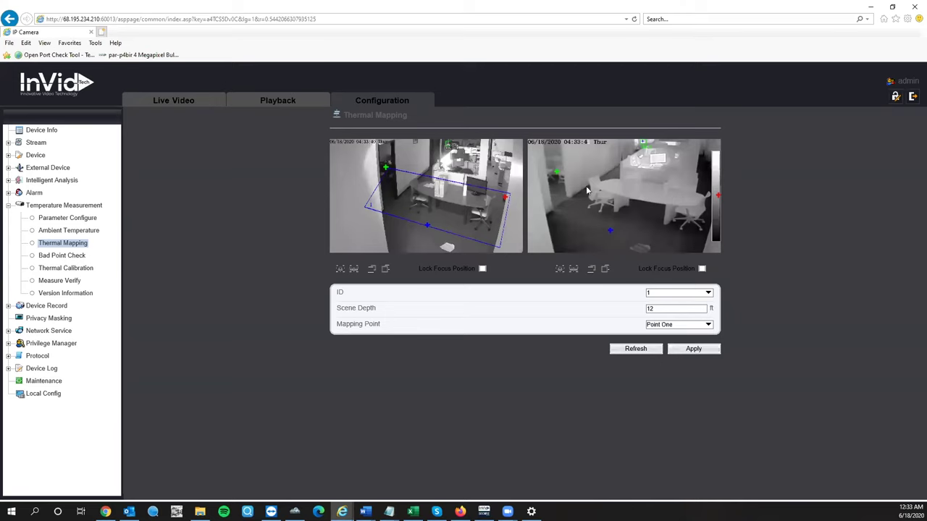
pyautogui.click(688, 350)
pyautogui.click(555, 172)
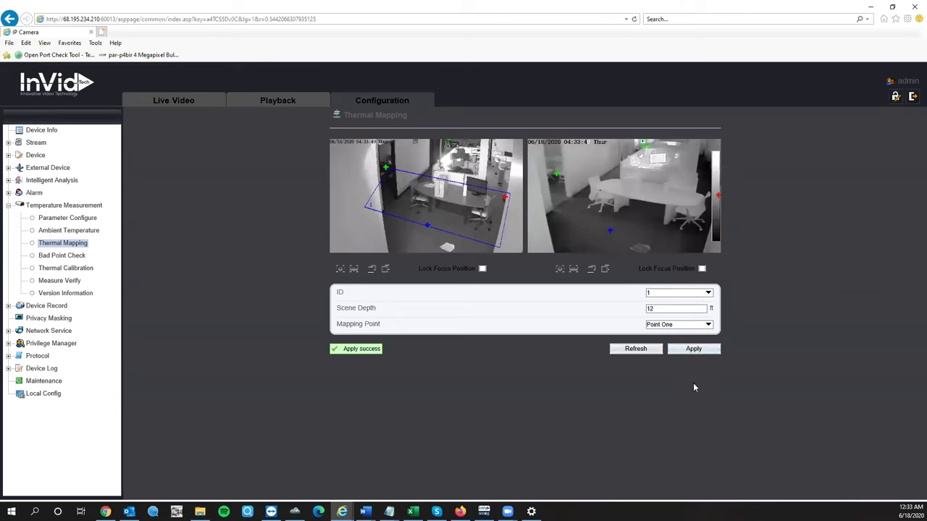
pyautogui.click(693, 350)
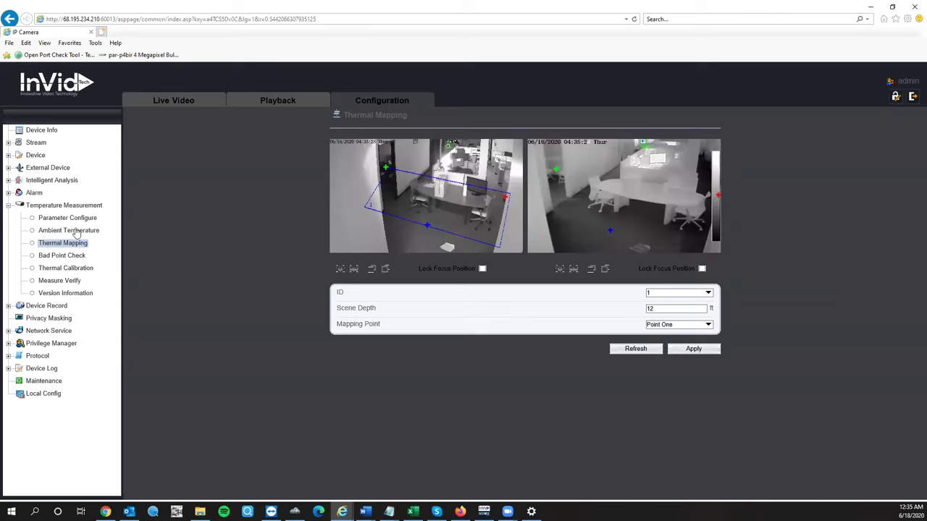
# View the Ambient Temperature, Bad Point Check and Measure Verify settings.
pyautogui.press('Up')
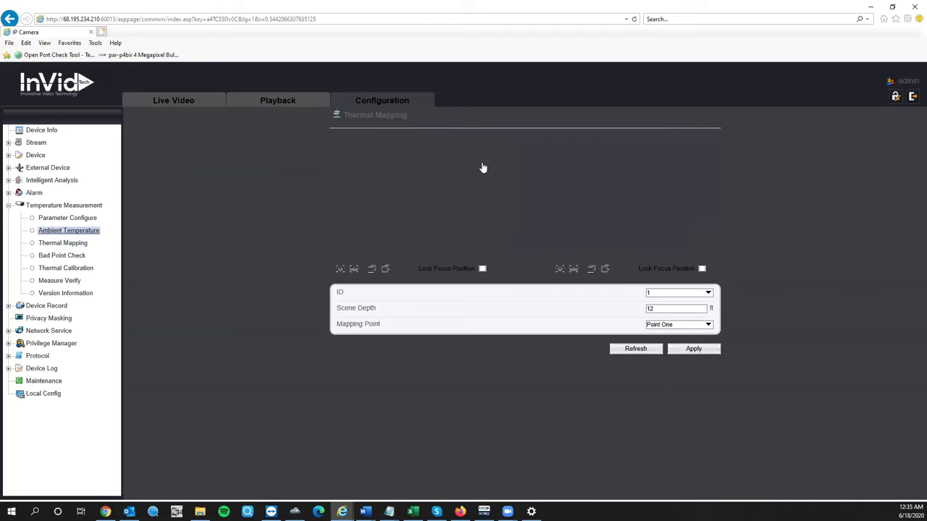
pyautogui.click(69, 258)
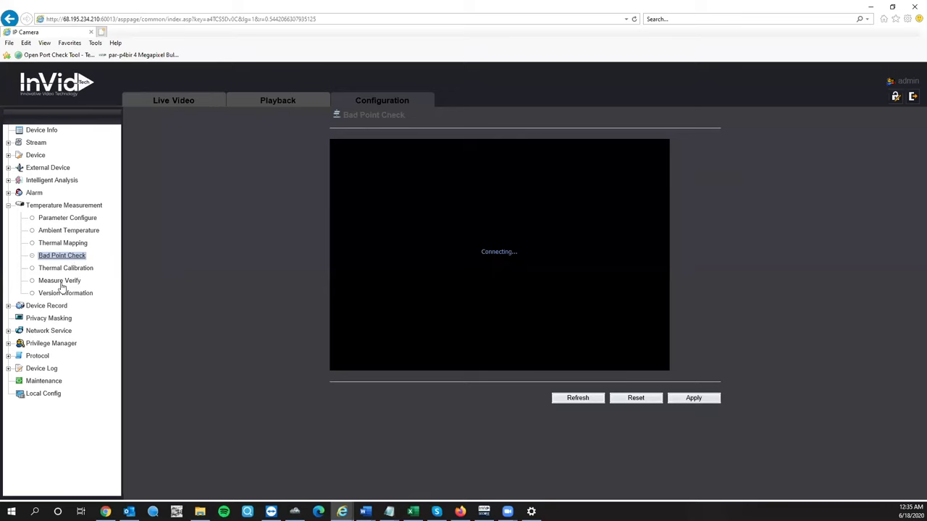
pyautogui.click(62, 282)
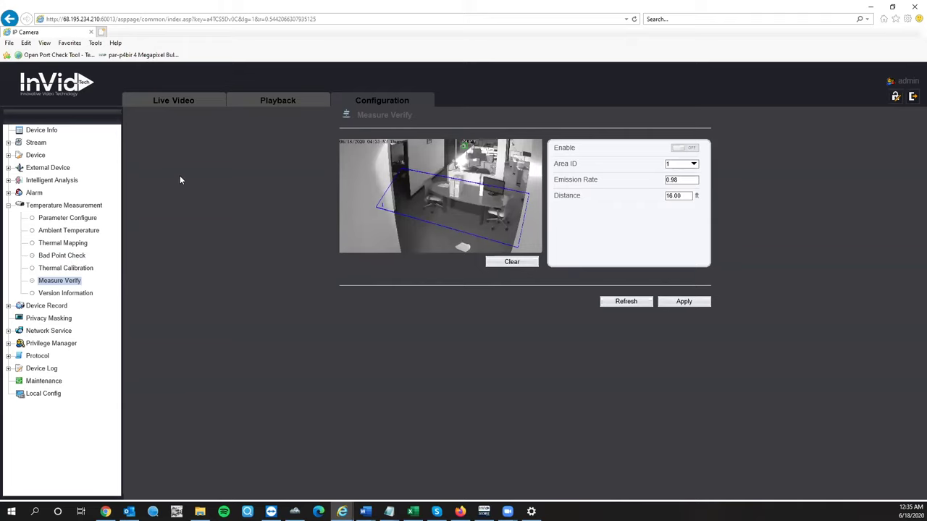
# Return to the live video and switch the view to channel 2, the thermal image.
pyautogui.click(179, 107)
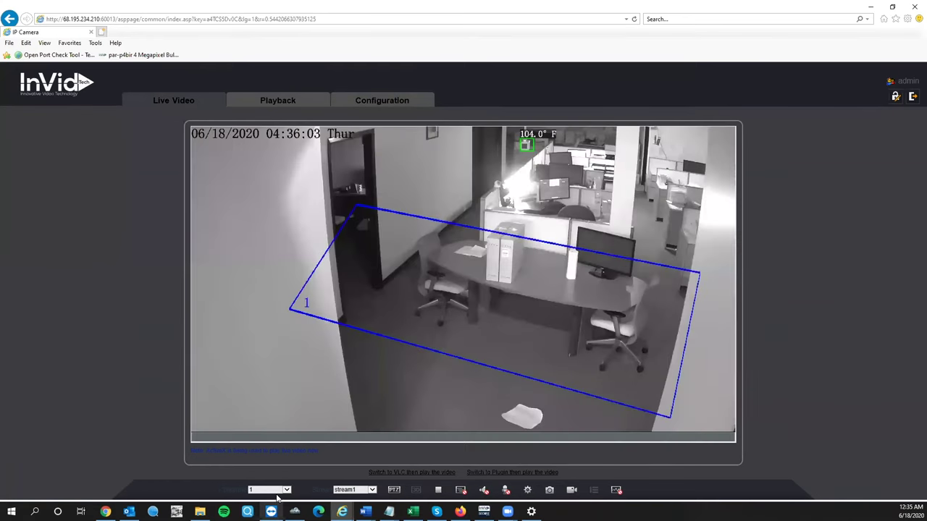
pyautogui.moveTo(272, 506)
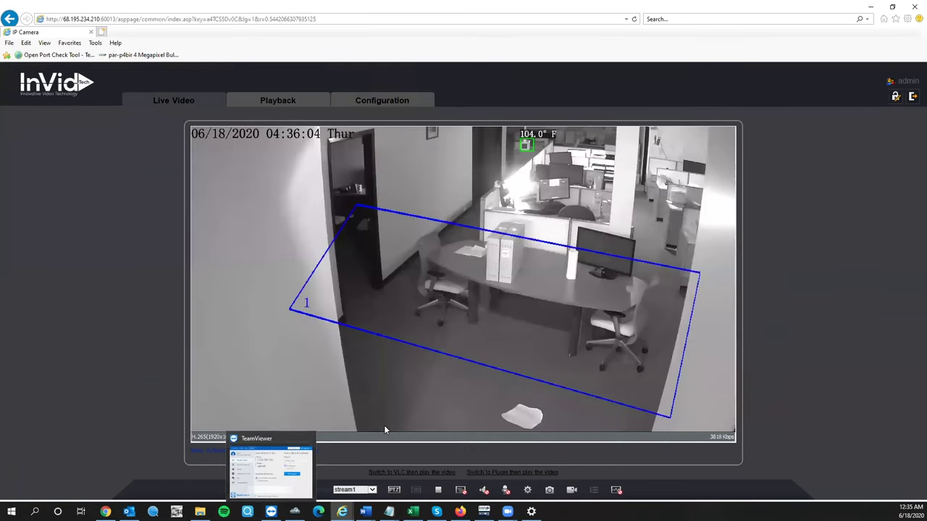
pyautogui.click(272, 492)
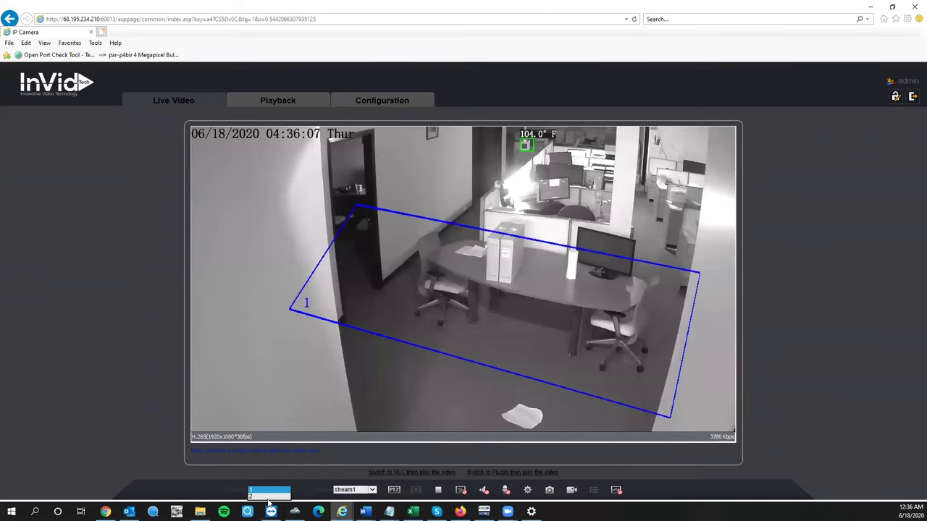
pyautogui.press('Down')
pyautogui.press('Return')
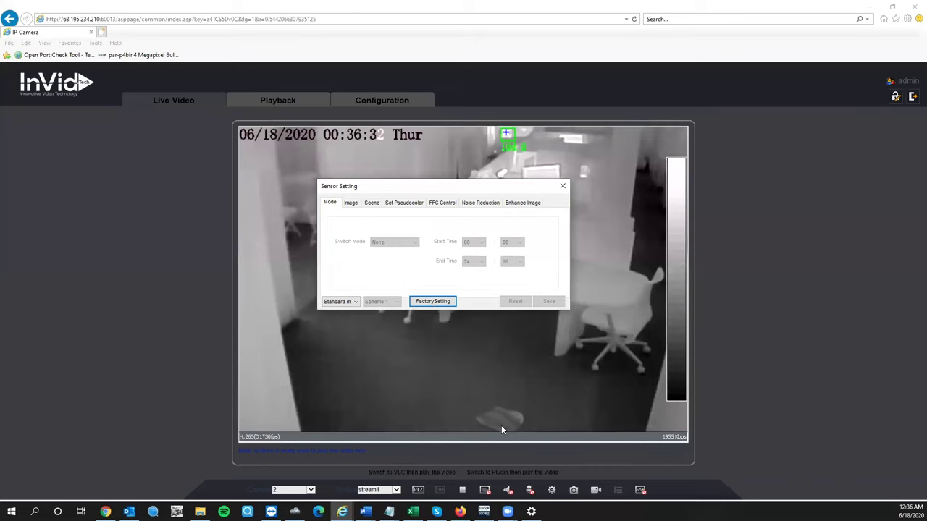
# Switch the thermal channel's Sensor Setting from standard to Debug Mode.
pyautogui.click(351, 304)
pyautogui.press('Up')
pyautogui.press('Return')
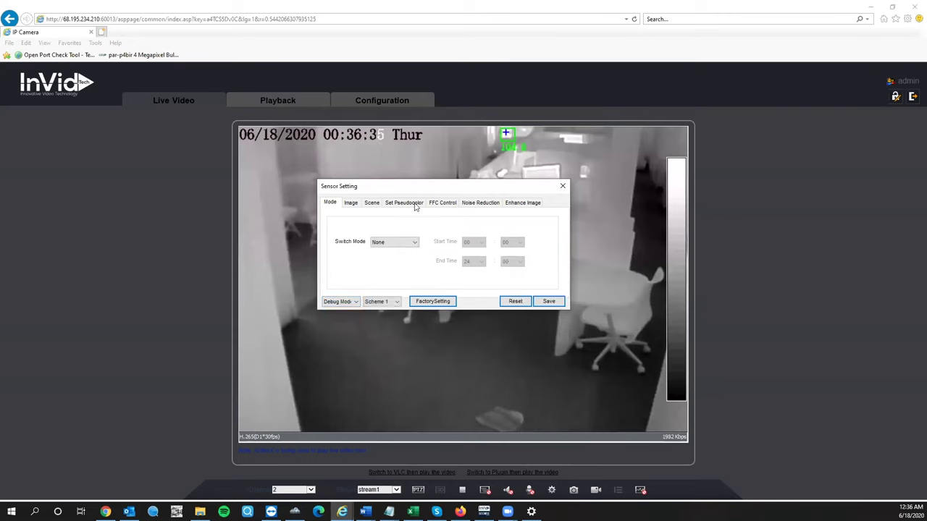
# Set the pseudocolor Polarity / LUT to Rainbow and save the sensor settings.
pyautogui.click(450, 233)
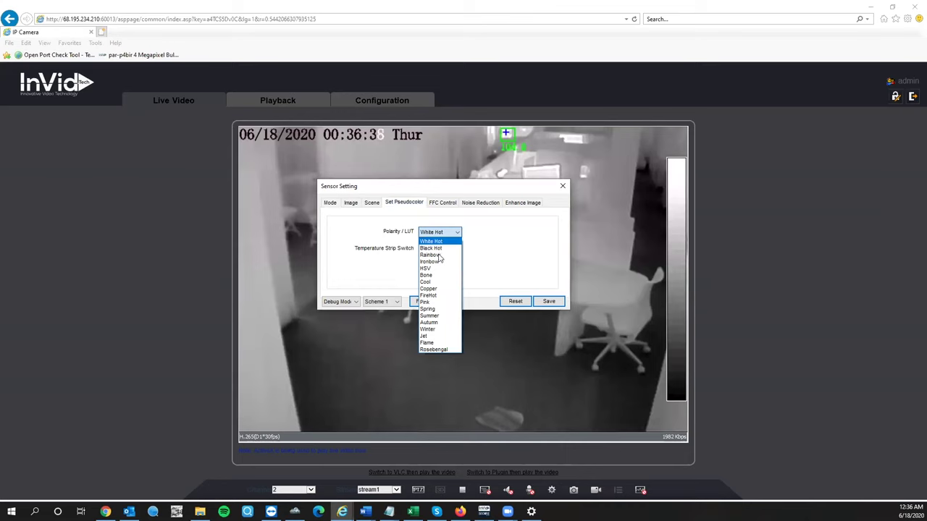
pyautogui.click(441, 258)
pyautogui.click(447, 235)
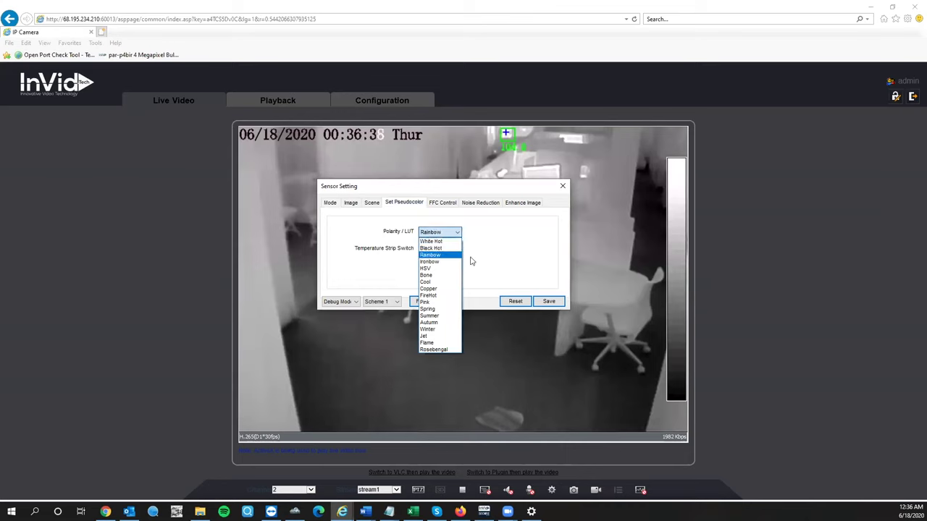
pyautogui.click(548, 303)
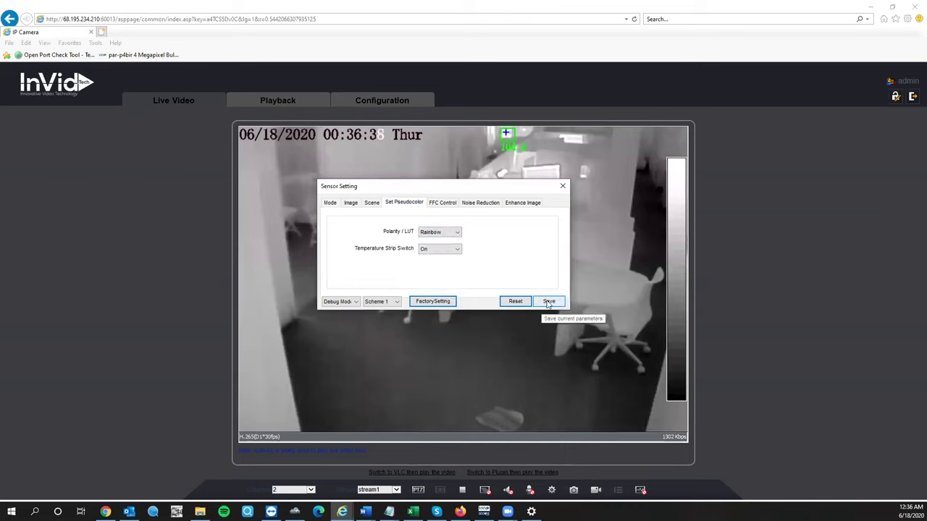
pyautogui.click(548, 302)
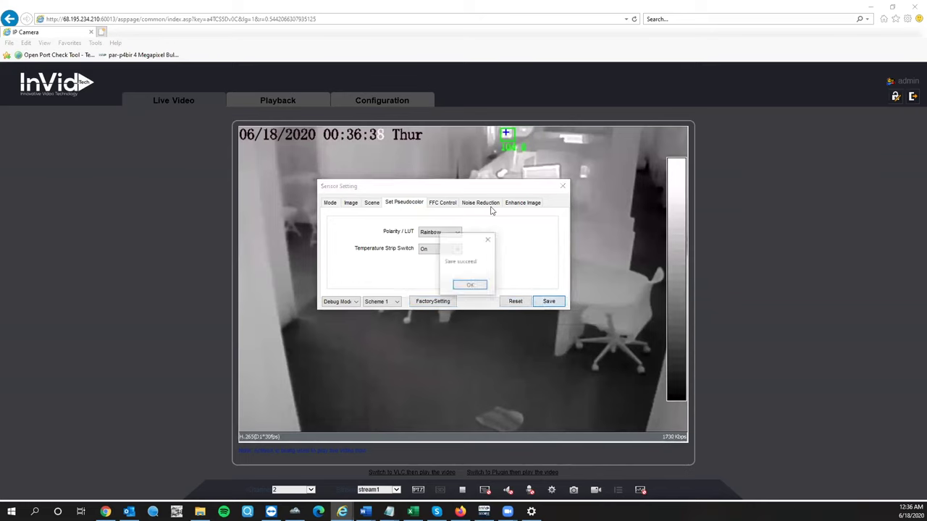
# Set the Temperature Strip Switch to Close in the pseudocolor settings and save the sensor settings.
pyautogui.click(472, 285)
pyautogui.click(443, 250)
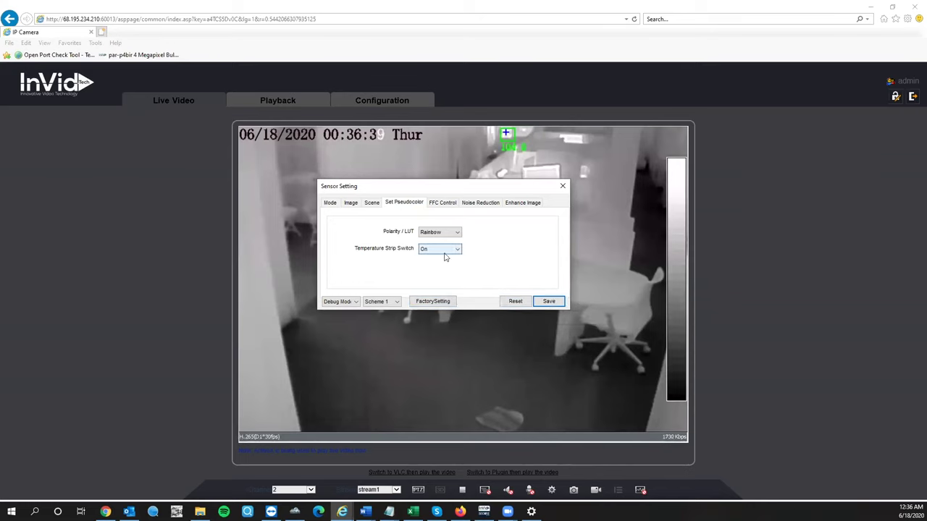
pyautogui.click(444, 267)
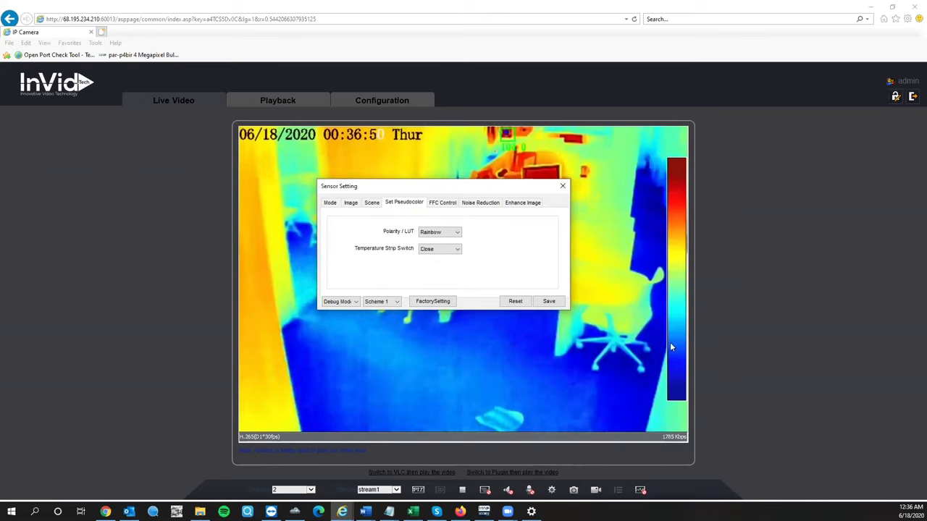
pyautogui.click(437, 251)
pyautogui.click(435, 259)
pyautogui.click(434, 251)
pyautogui.click(432, 265)
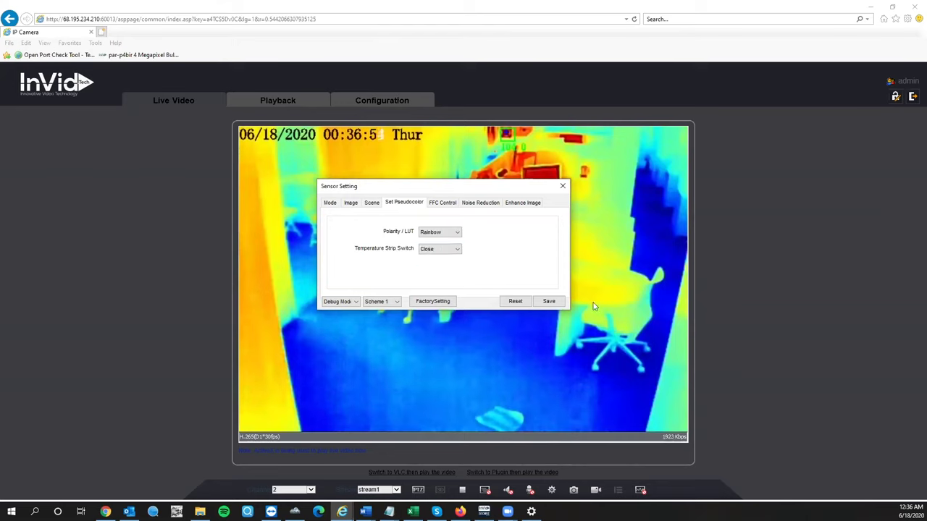
pyautogui.click(541, 303)
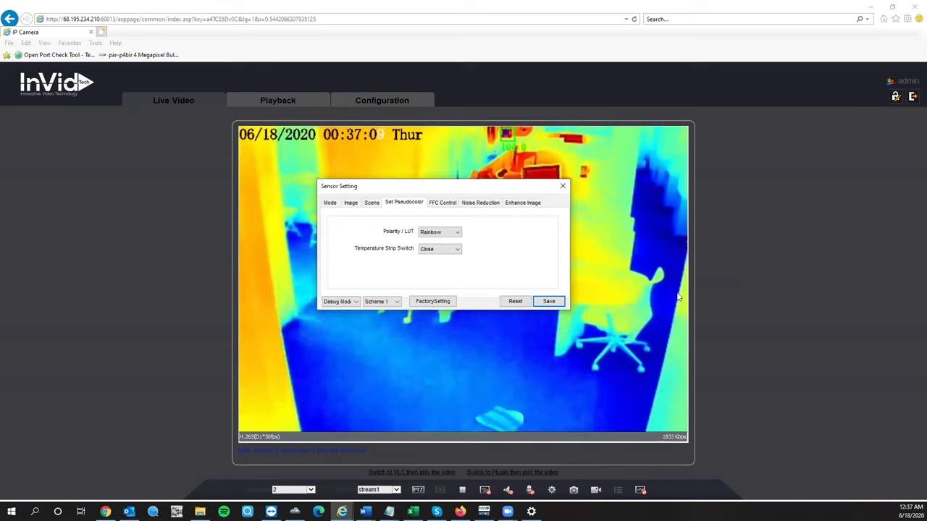
pyautogui.click(439, 249)
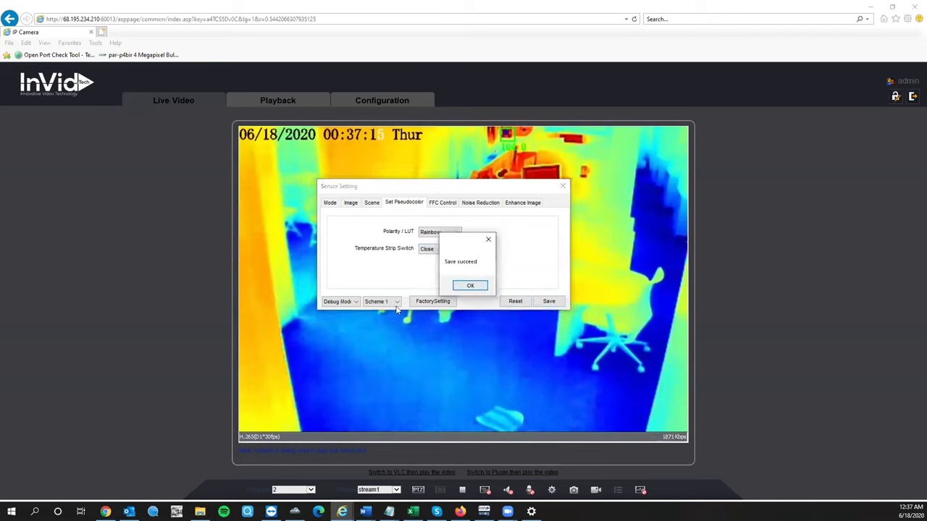
pyautogui.click(470, 285)
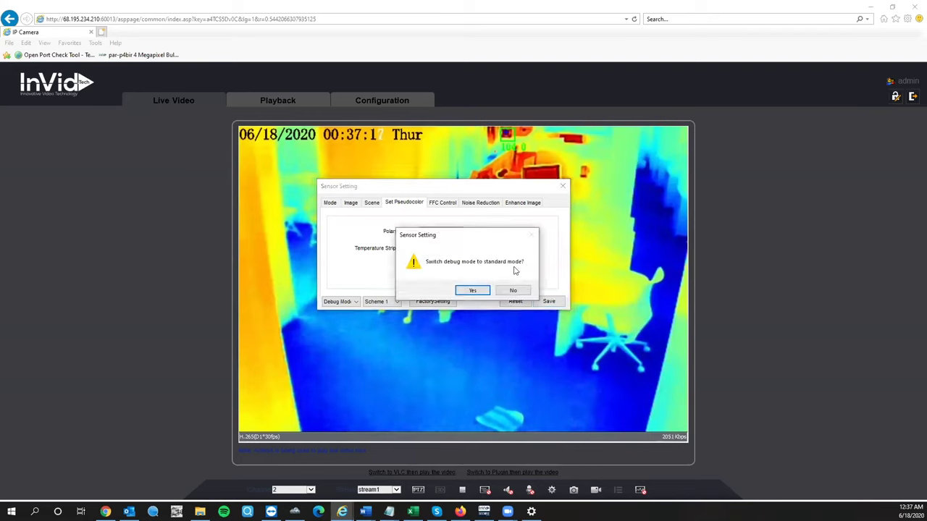
# Enable Lock Focus Position for the thermal image in the Thermal Mapping settings and apply it.
pyautogui.click(379, 100)
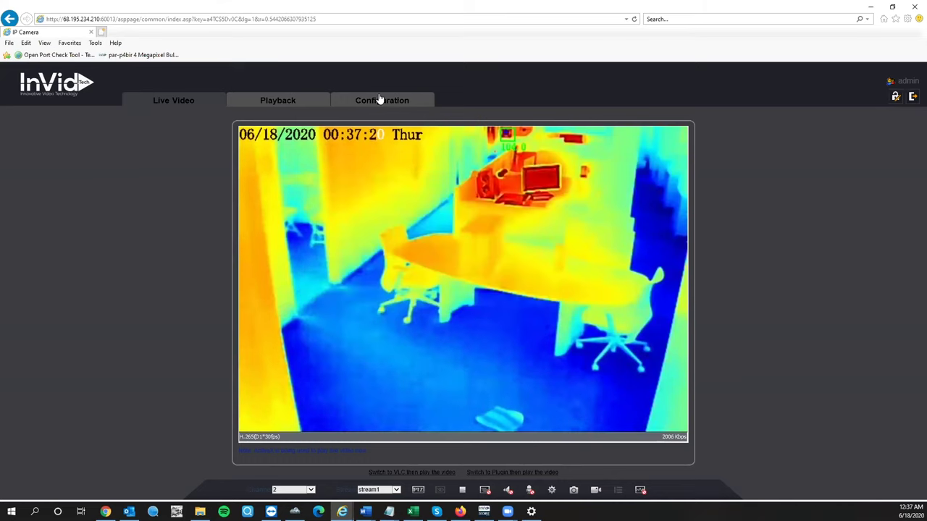
pyautogui.click(359, 99)
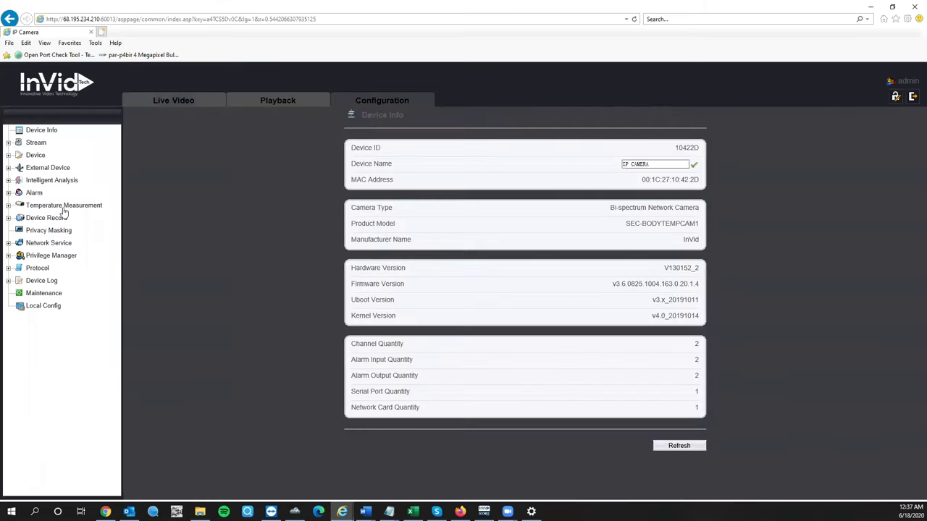
pyautogui.click(64, 207)
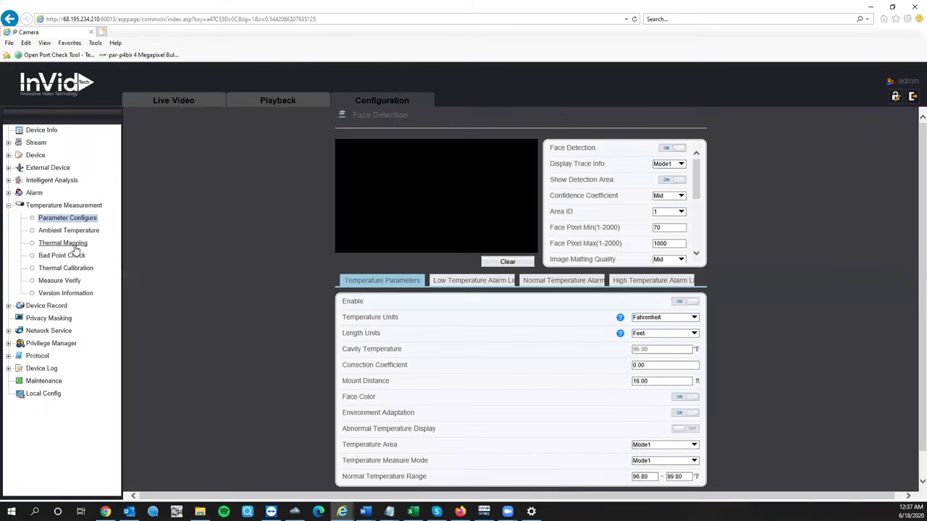
pyautogui.click(76, 244)
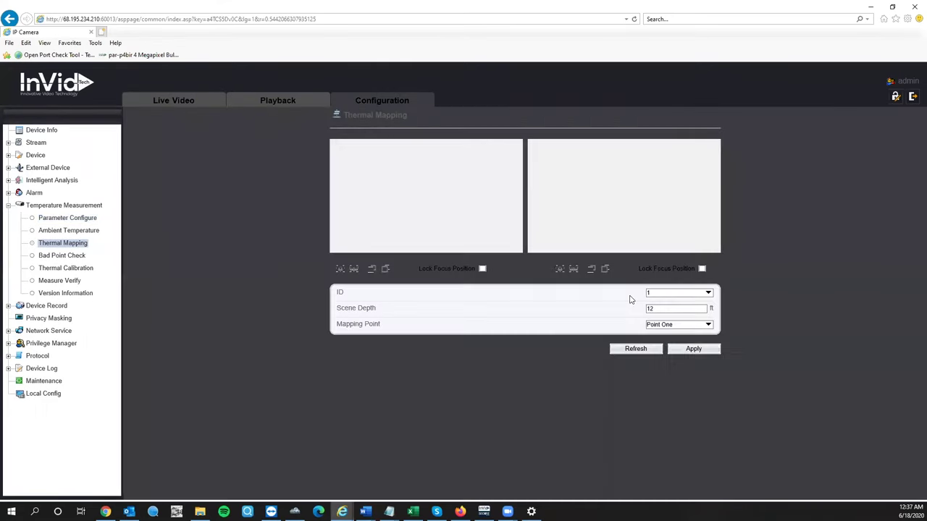
pyautogui.click(701, 268)
pyautogui.click(711, 350)
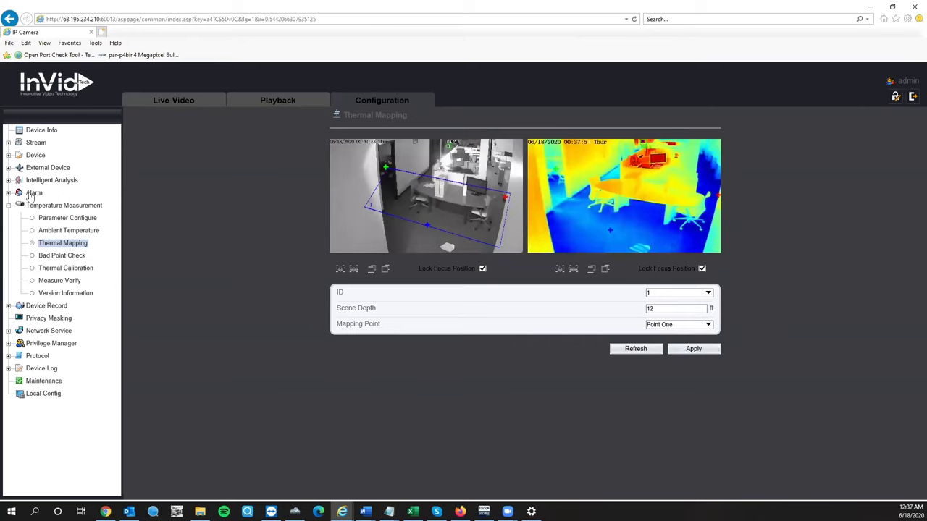
# Open the Alarm Output configuration and name alarm output 1 GREEN LIGHT.
pyautogui.click(277, 102)
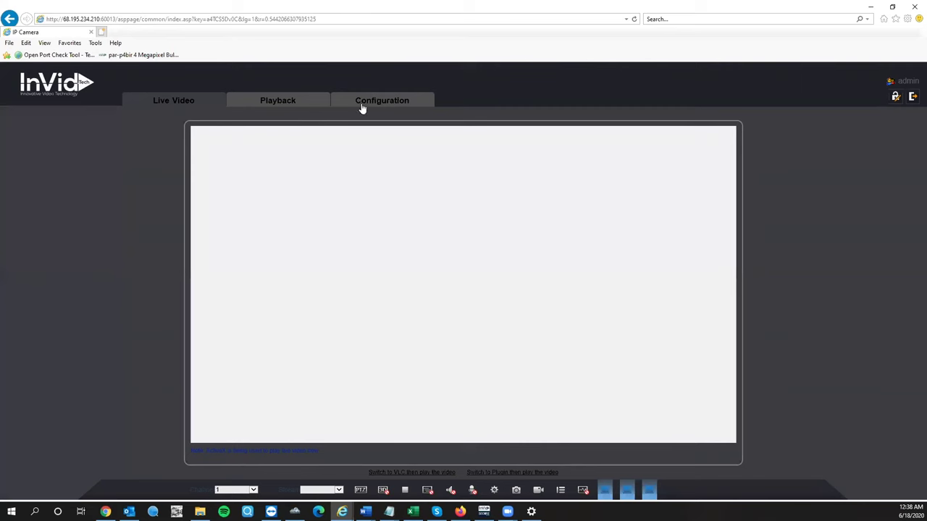
pyautogui.click(362, 107)
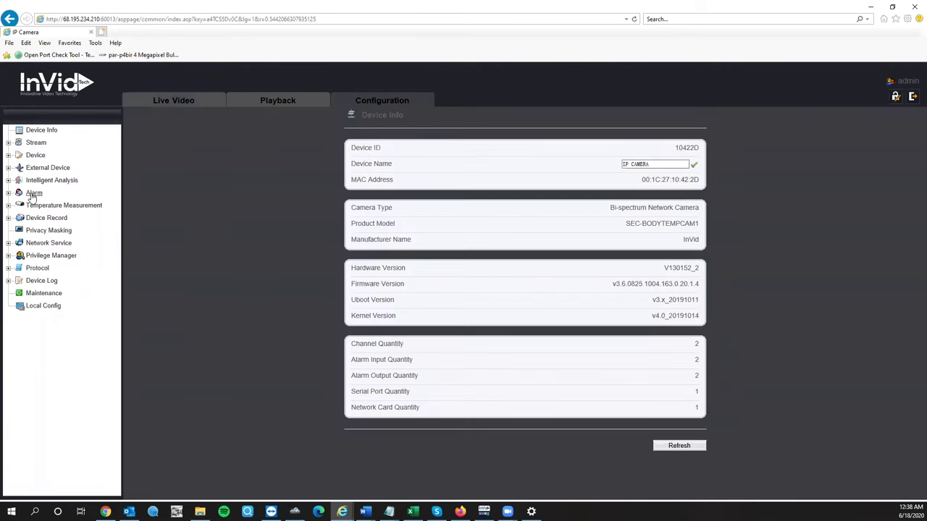
pyautogui.click(33, 193)
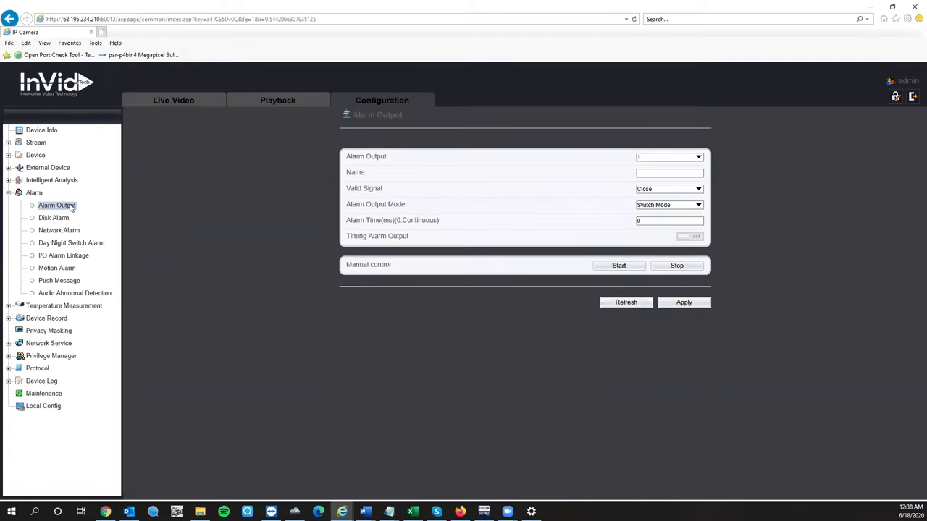
pyautogui.click(655, 178)
pyautogui.write('GREN')
pyautogui.press('BackSpace')
pyautogui.write('EN LIH')
pyautogui.press('BackSpace')
pyautogui.write('GHT')
# Set the Alarm Time of alarm output 1 to 5000 ms and apply the settings.
pyautogui.doubleClick(656, 224)
pyautogui.doubleClick(386, 221)
pyautogui.click(657, 222)
pyautogui.write('5000')
pyautogui.click(690, 305)
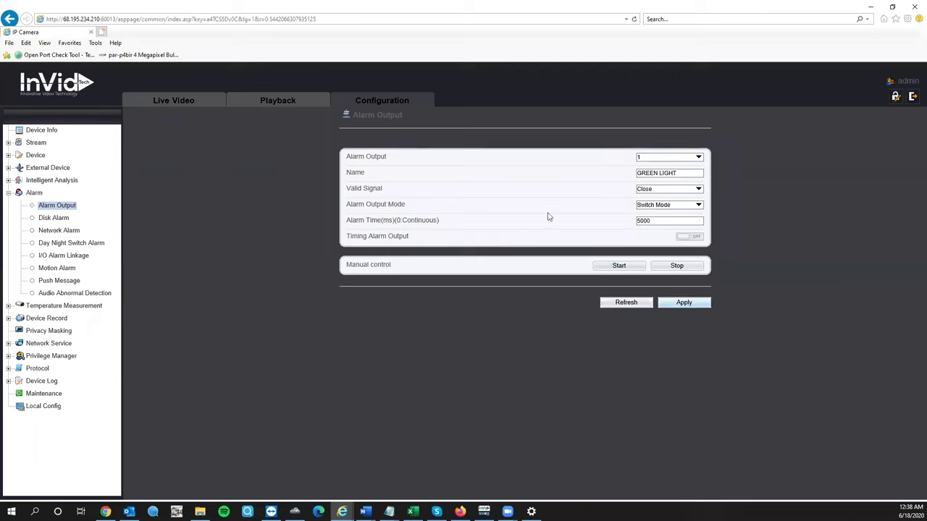
# Name alarm output 2 RED LIGHT, set its Alarm Time to 5000 ms and apply the settings.
pyautogui.click(662, 157)
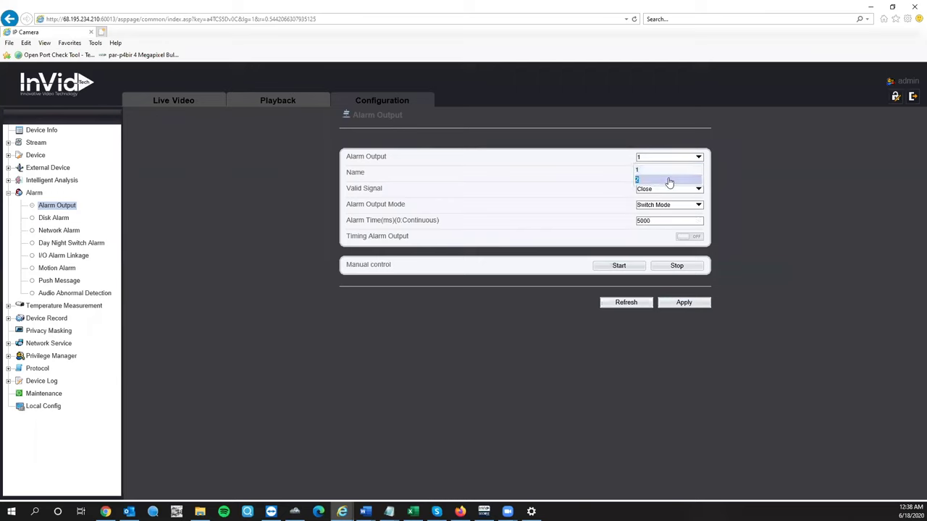
pyautogui.click(669, 180)
pyautogui.write('RED LIGHT')
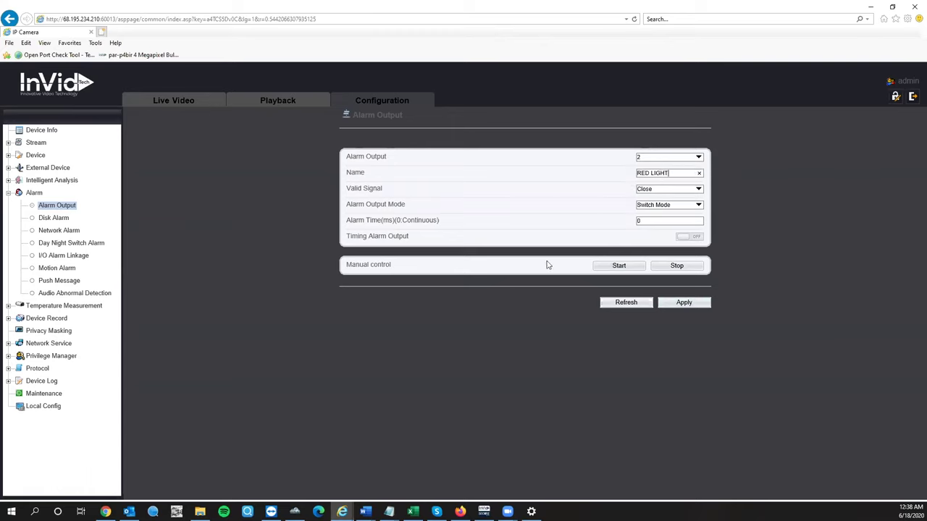
pyautogui.click(657, 220)
pyautogui.write('5000')
pyautogui.click(673, 265)
pyautogui.click(663, 302)
pyautogui.click(168, 102)
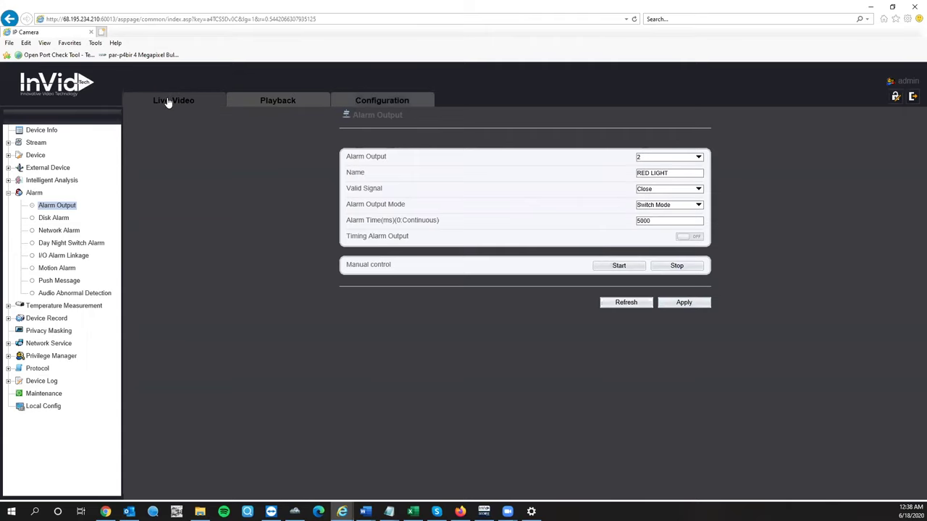